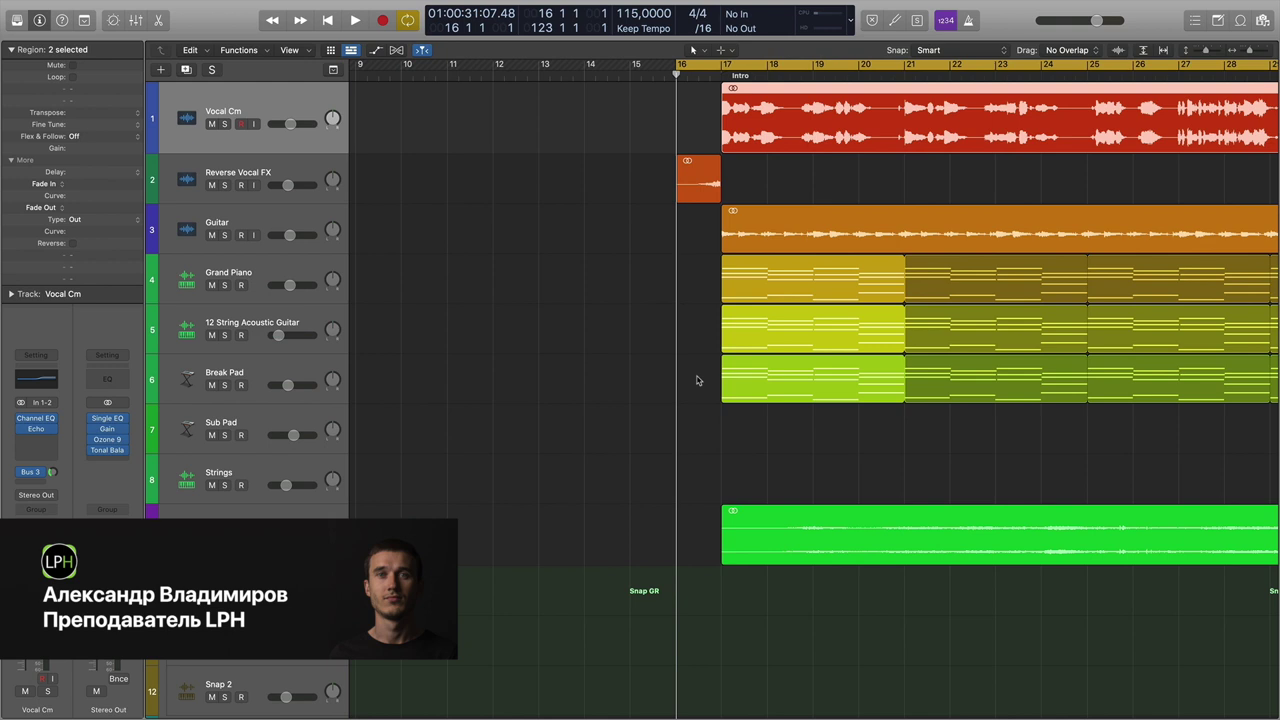
# Scroll right through the arrangement and play back the intro to preview it.
pyautogui.hscroll(3, 697, 379)
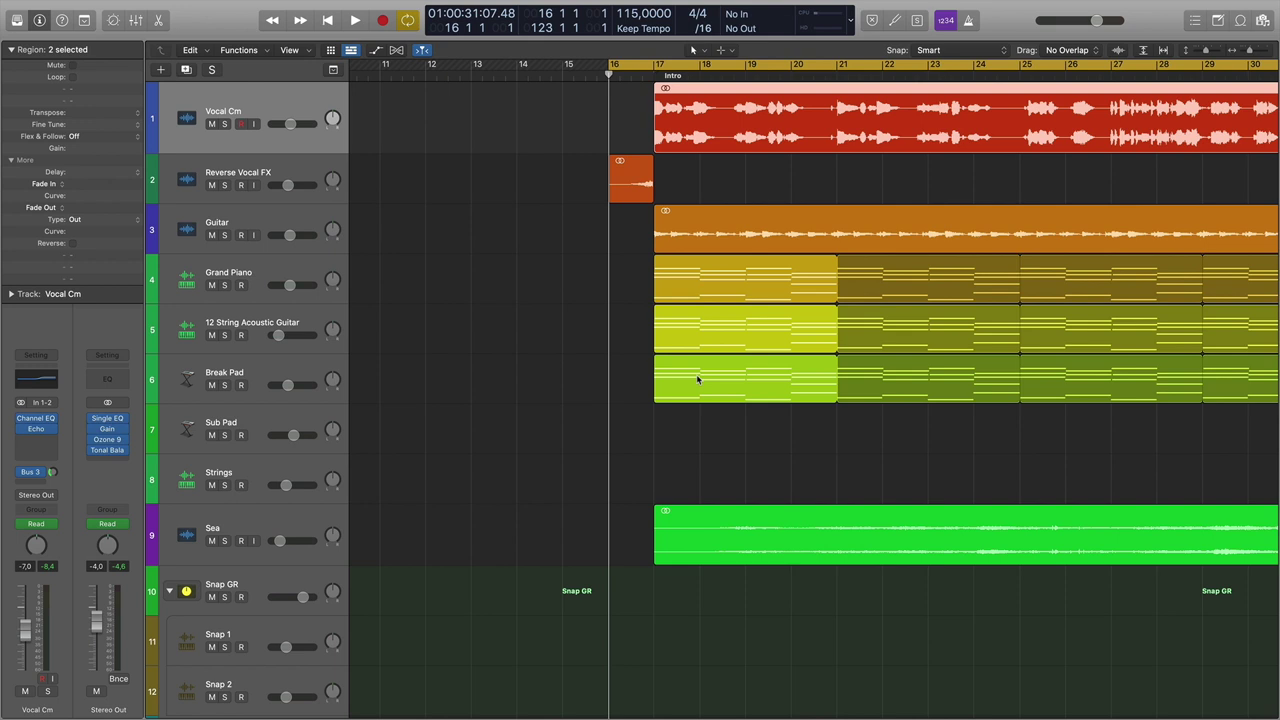
pyautogui.hscroll(4, 697, 379)
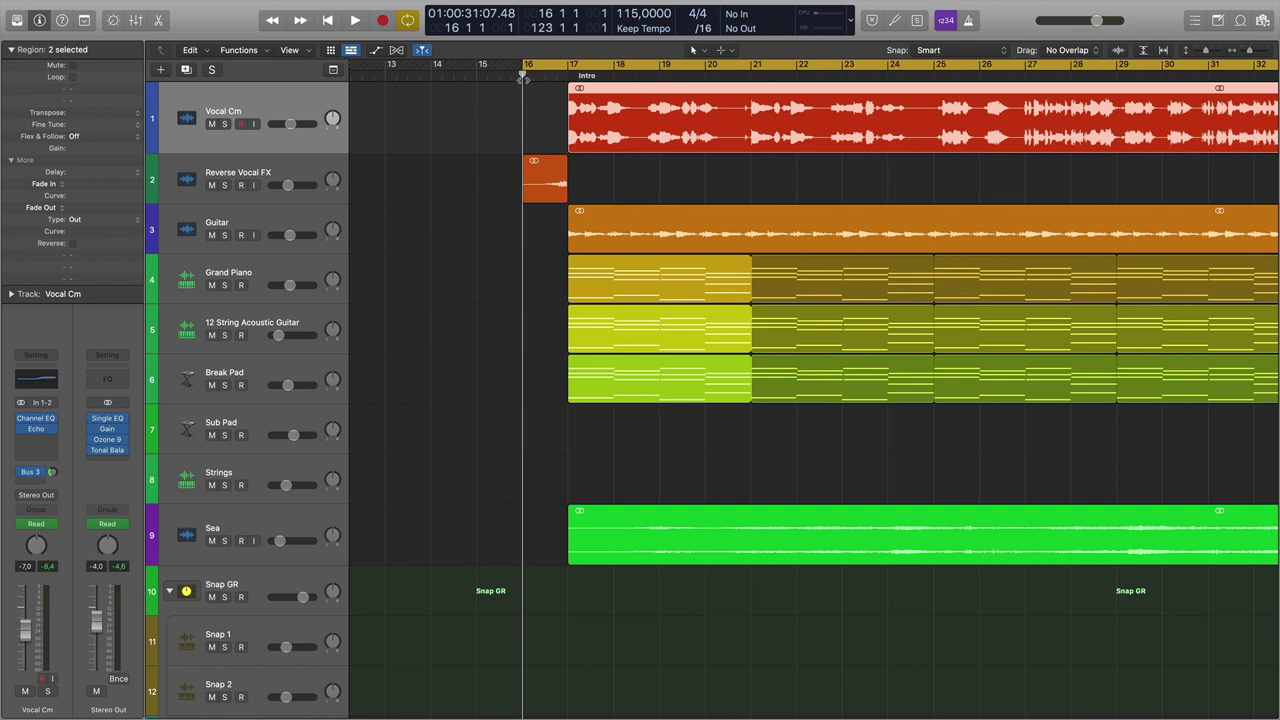
pyautogui.press('space')
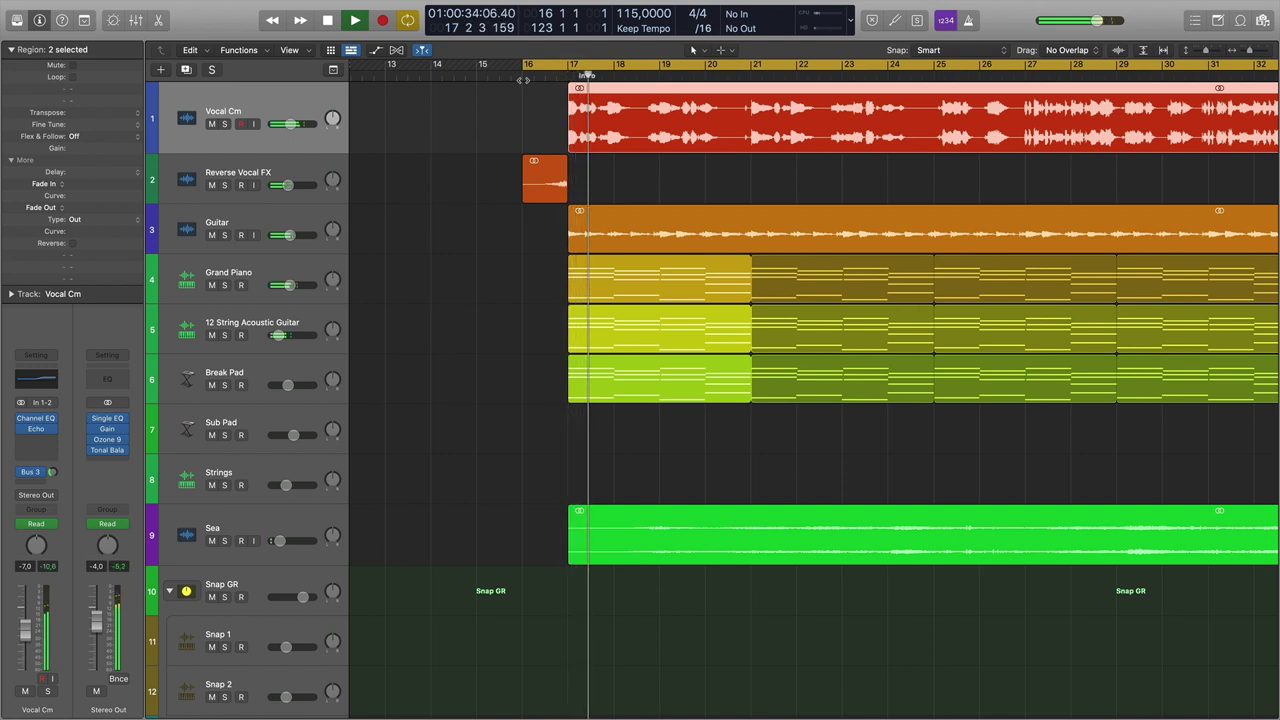
pyautogui.press('space')
# Audition the reversed region at bar 16 with Reverse Vocal FX soloed, then in the full mix.
pyautogui.click(530, 78)
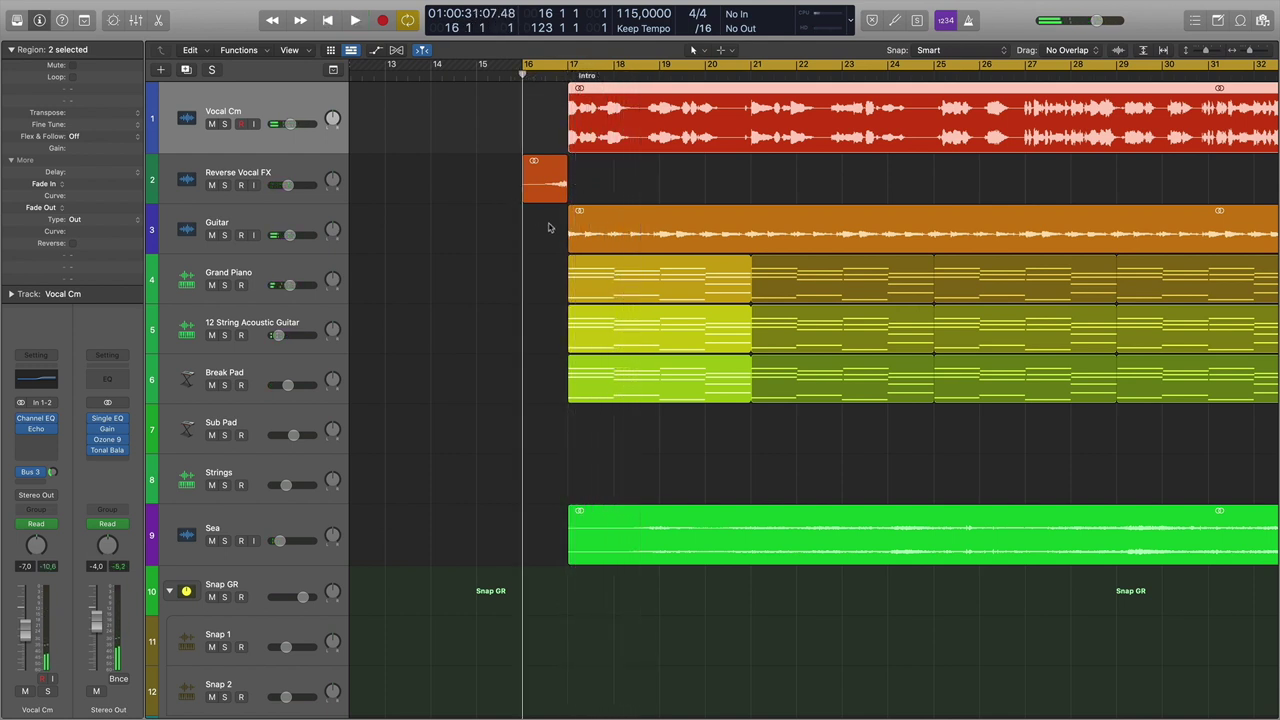
pyautogui.click(552, 188)
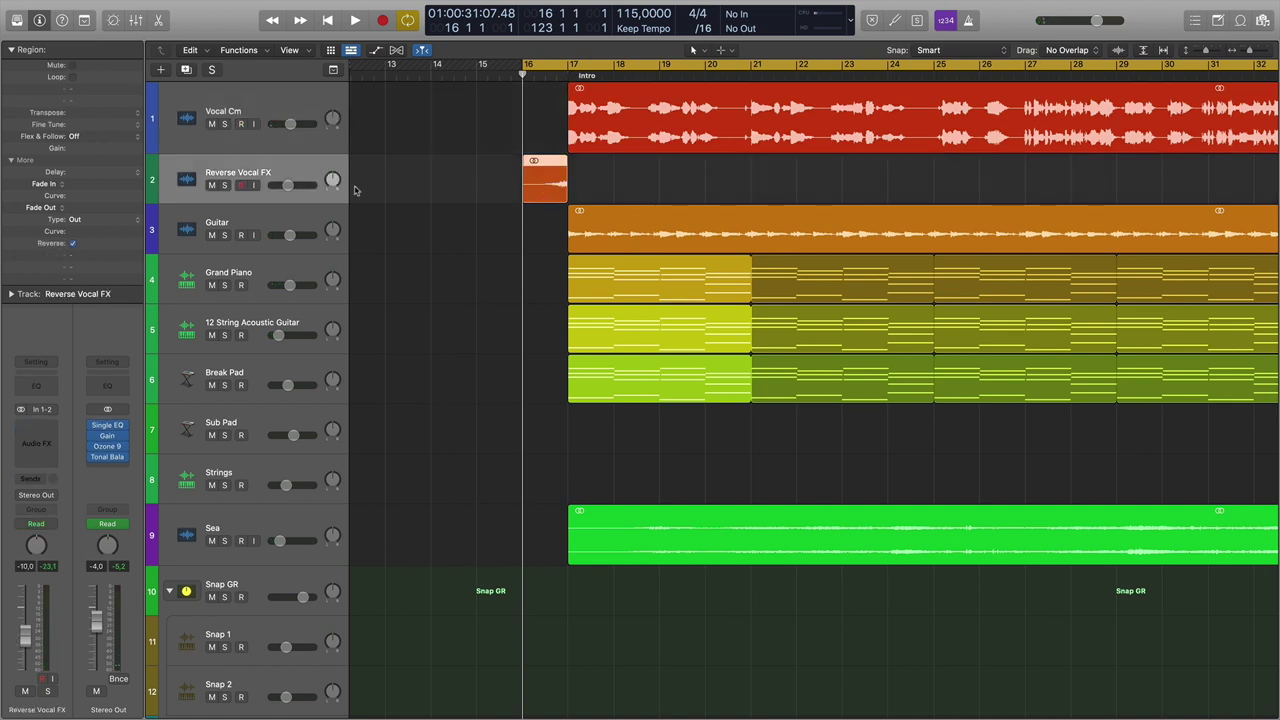
pyautogui.click(224, 185)
pyautogui.press('space')
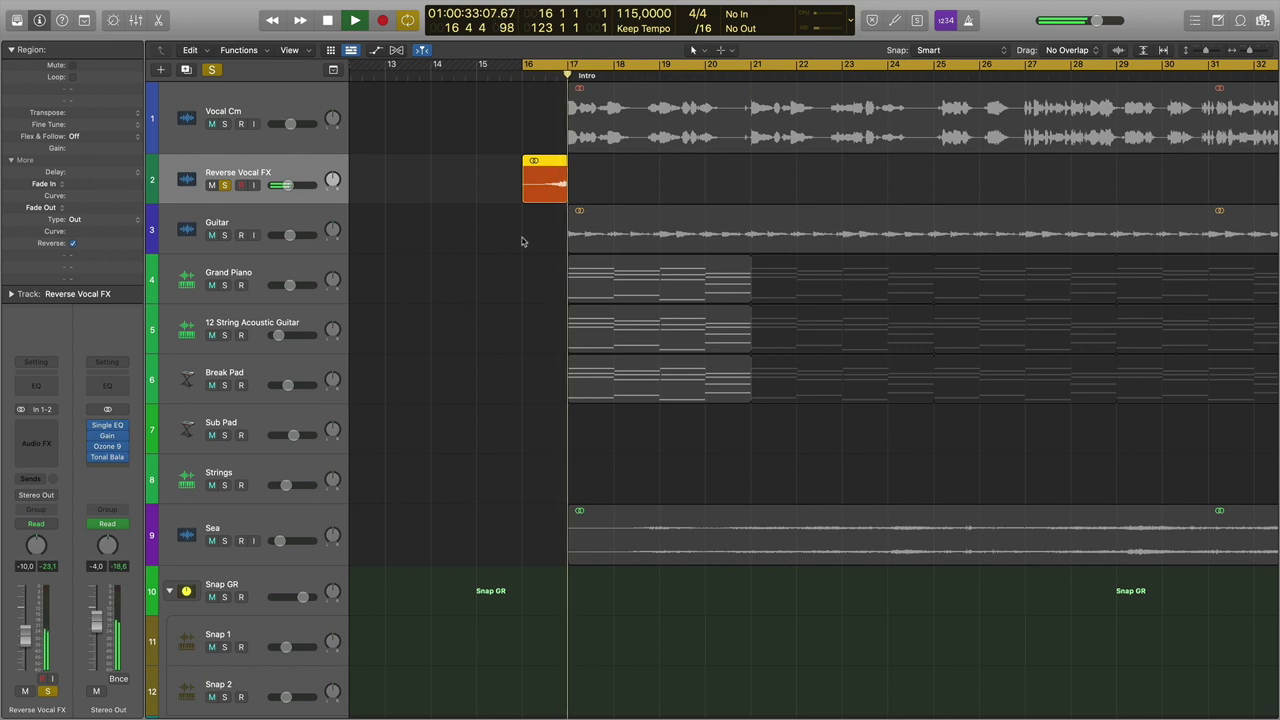
pyautogui.press('space')
pyautogui.click(224, 185)
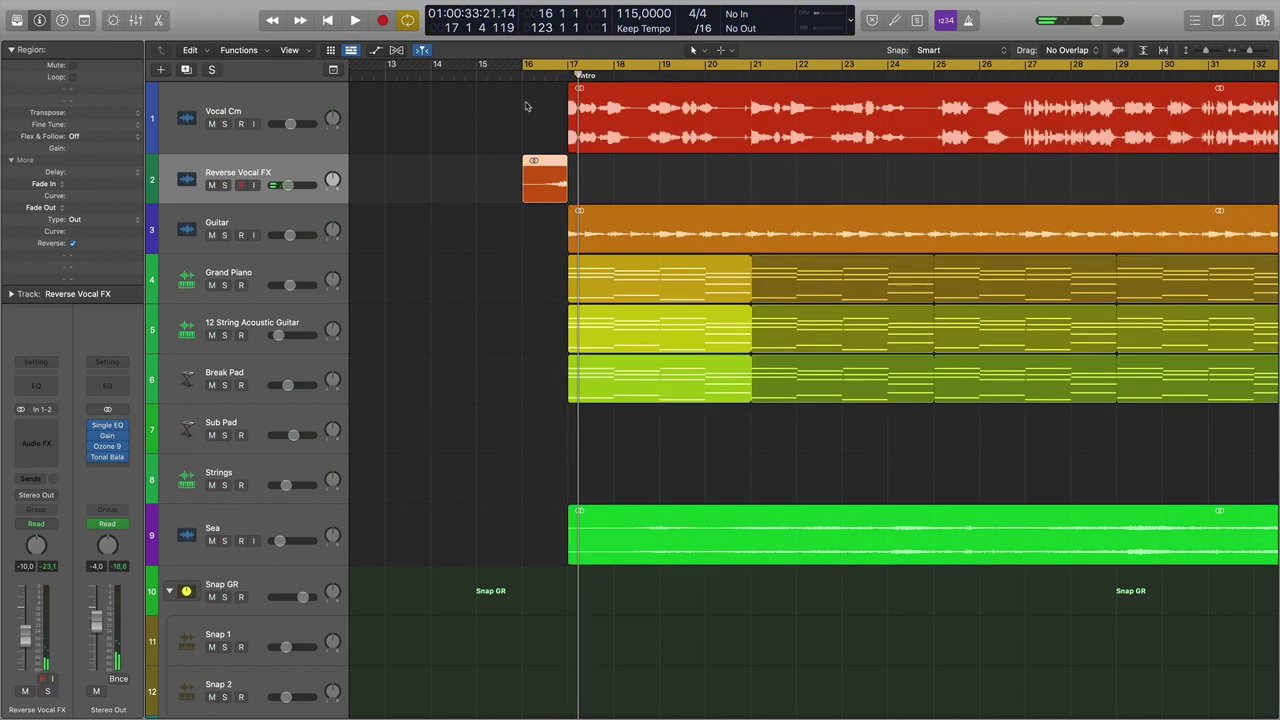
pyautogui.press('space')
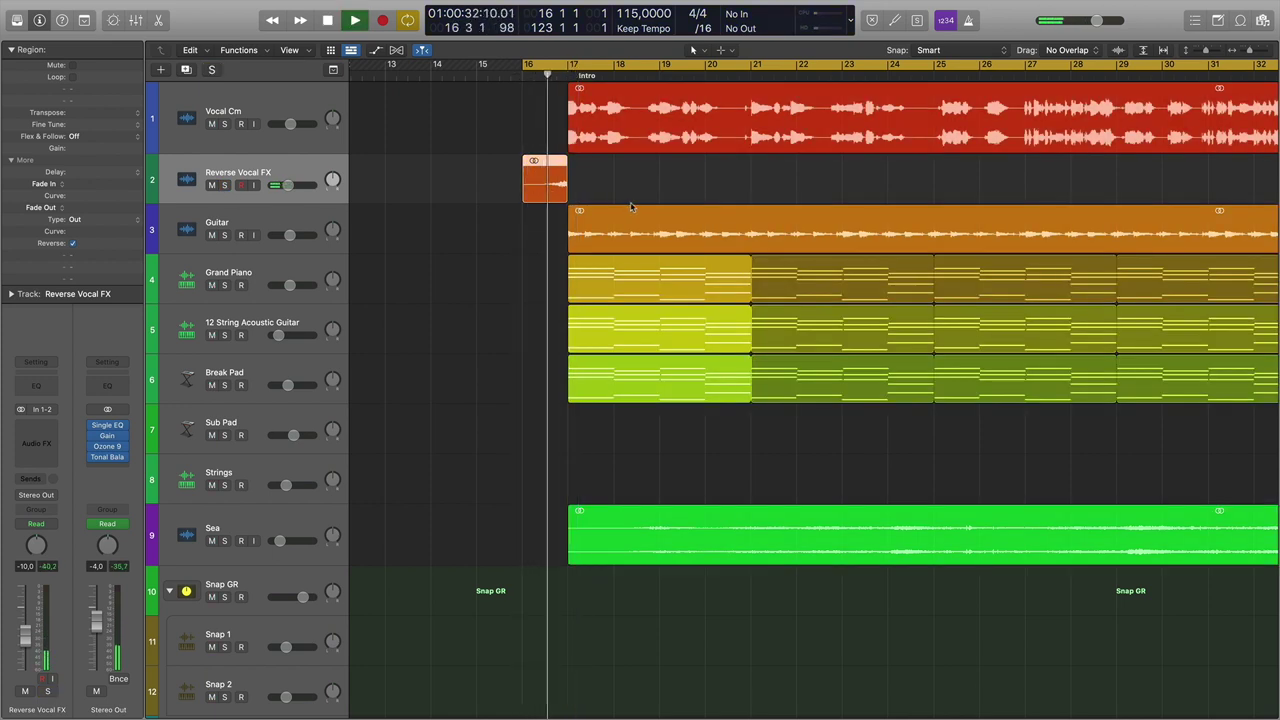
pyautogui.press('space')
# Delete the small reversed region, then solo Vocal Cm and play it from bar 17.
pyautogui.click(606, 188)
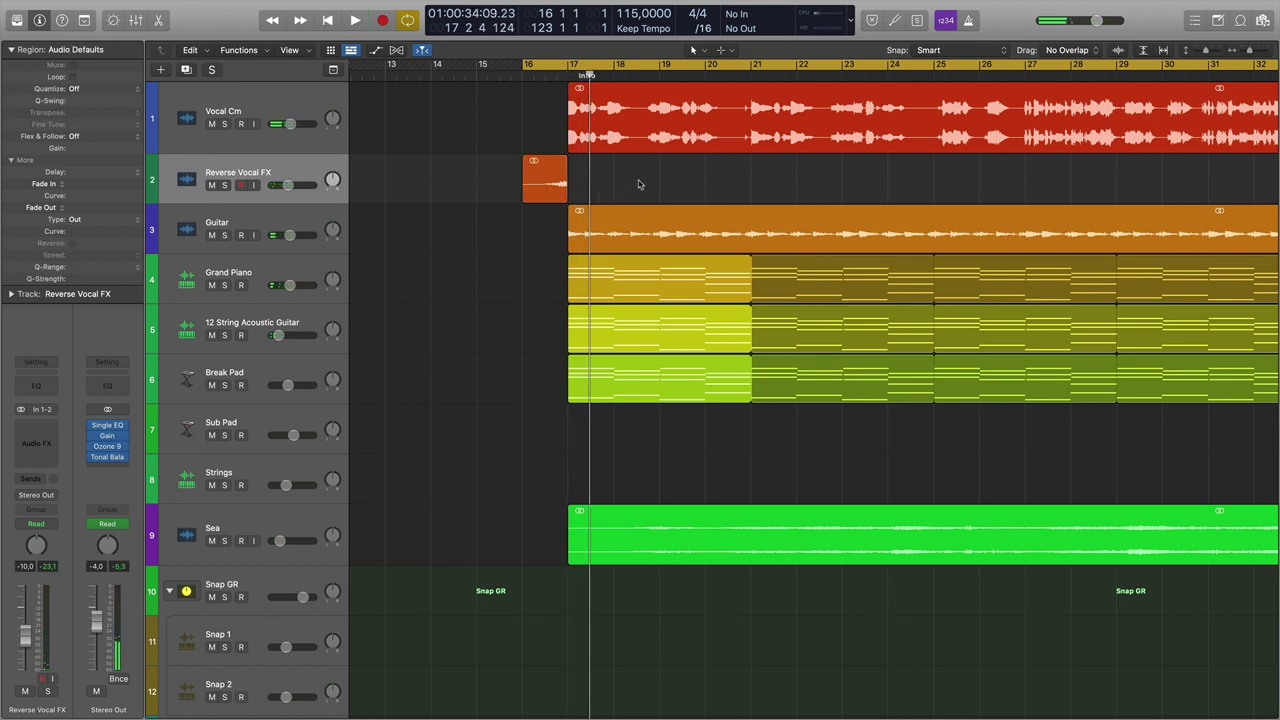
pyautogui.click(527, 178)
pyautogui.press('Delete')
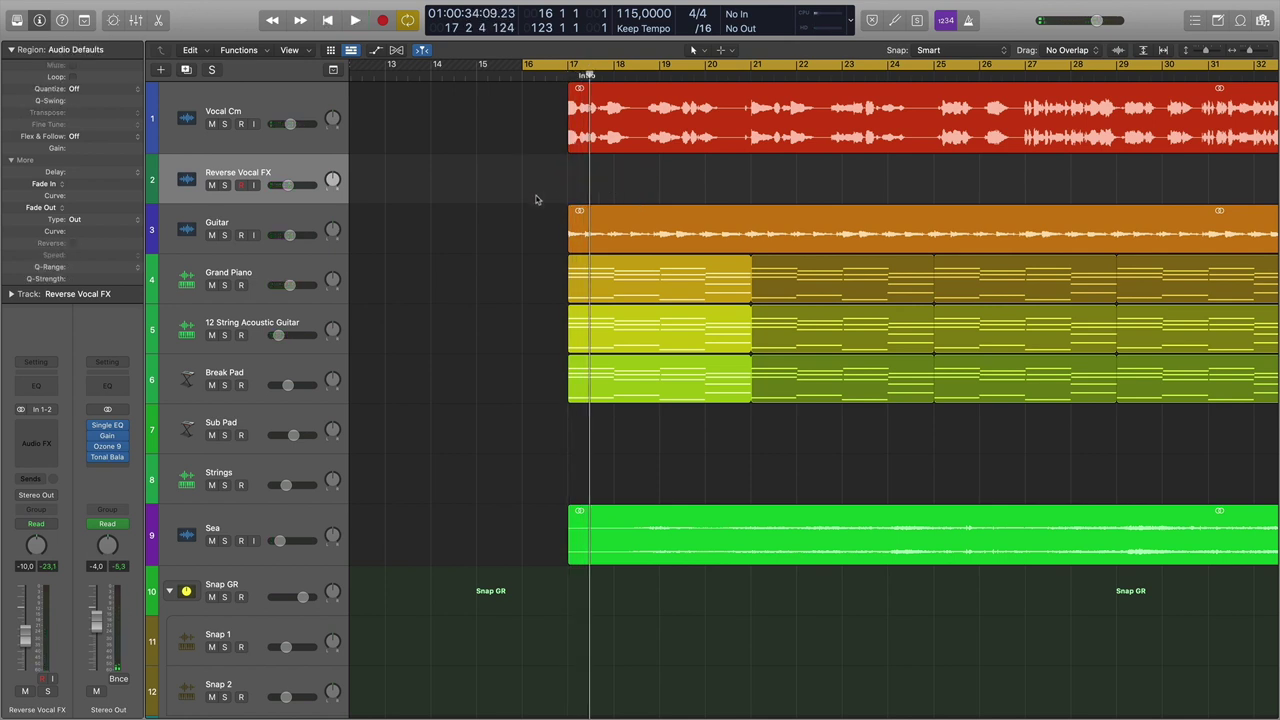
pyautogui.click(225, 124)
pyautogui.press('space')
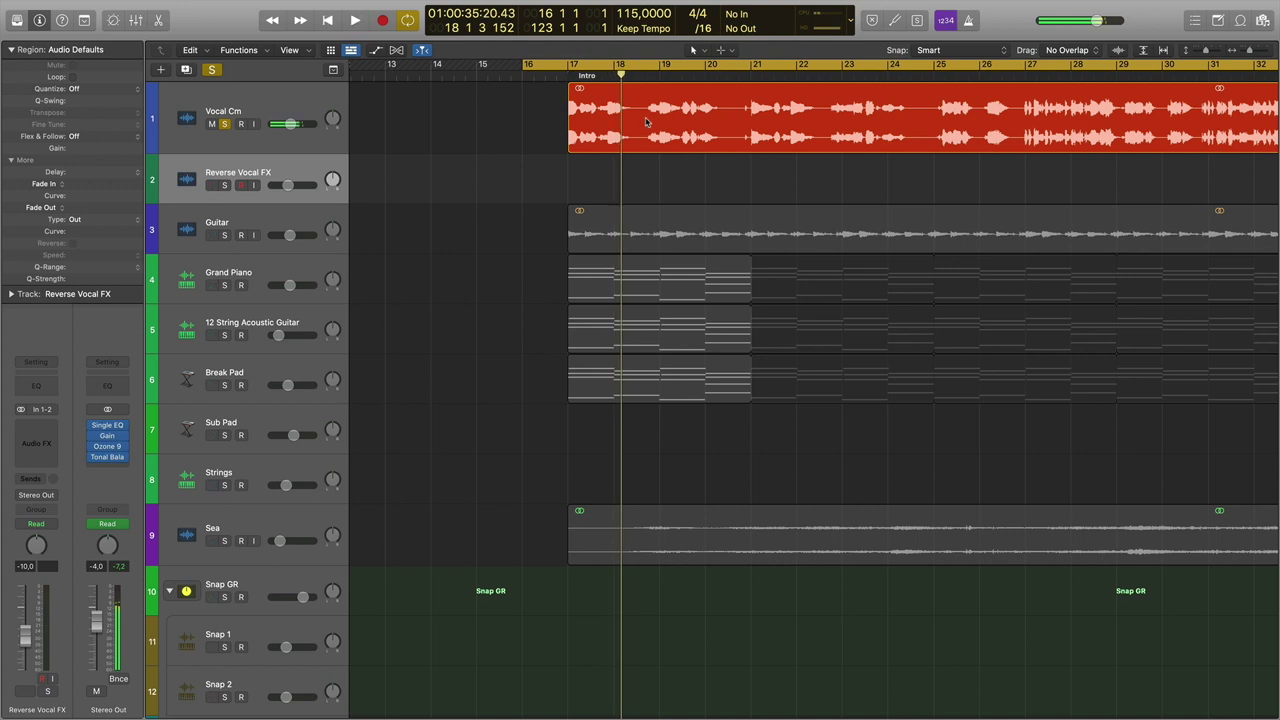
# Split Vocal Cm near bar 21, trim the second piece to start at bar 28, and select piece .1.
pyautogui.press('space')
pyautogui.click(650, 115)
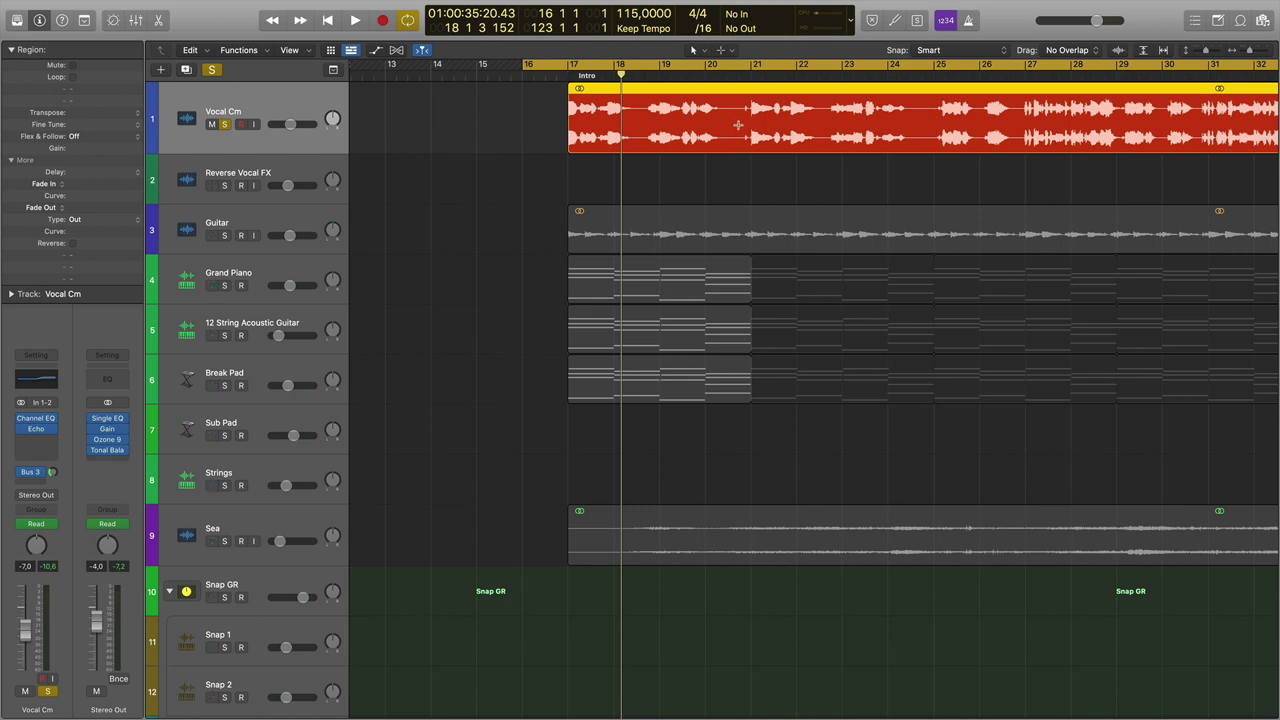
pyautogui.click(739, 124)
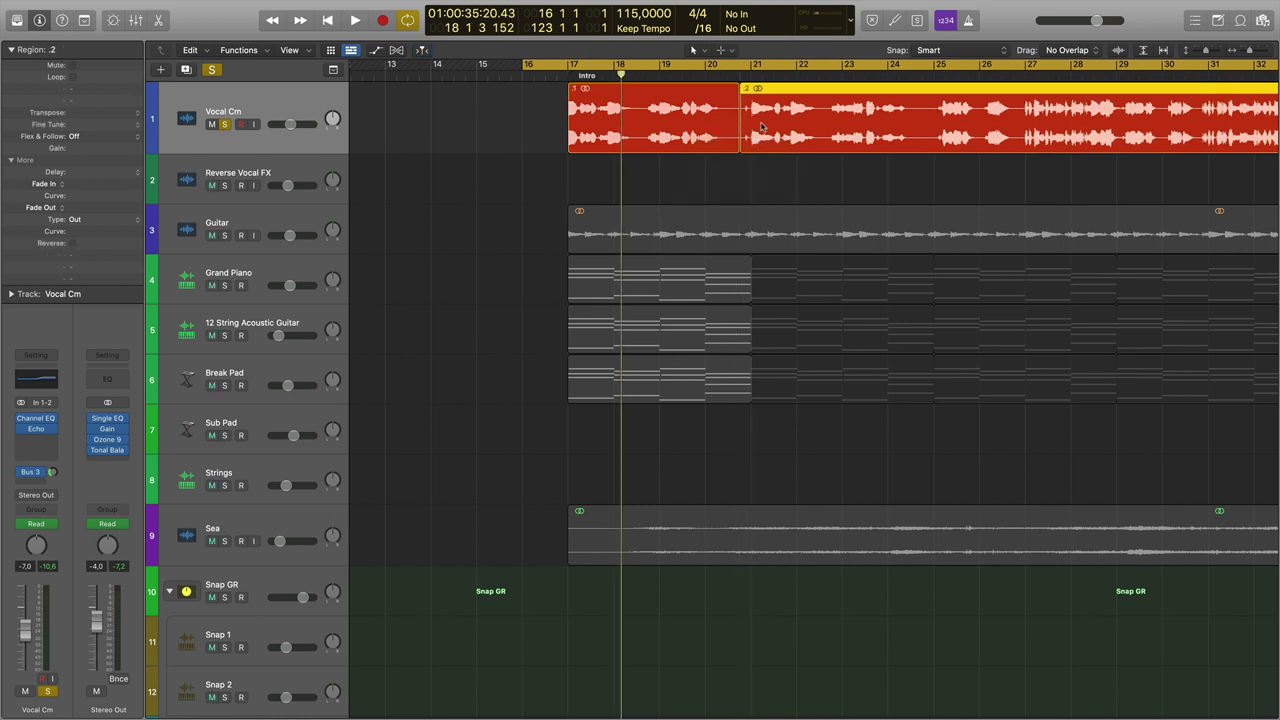
pyautogui.moveTo(741, 146); pyautogui.dragTo(1071, 140)
pyautogui.click(704, 125)
pyautogui.click(781, 111)
pyautogui.click(706, 110)
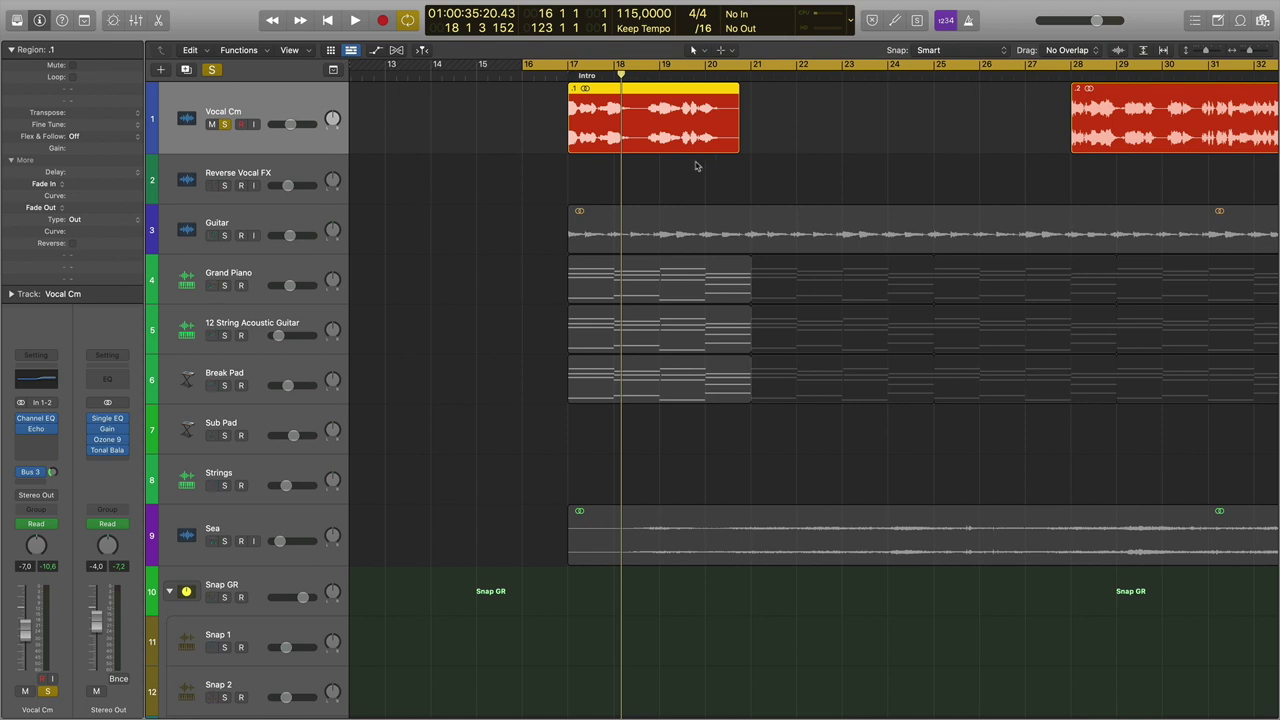
# Turn on Reverse for the first Vocal Cm piece at bar 17 and play it from bar 19.
pyautogui.hscroll(10, 970, 146)
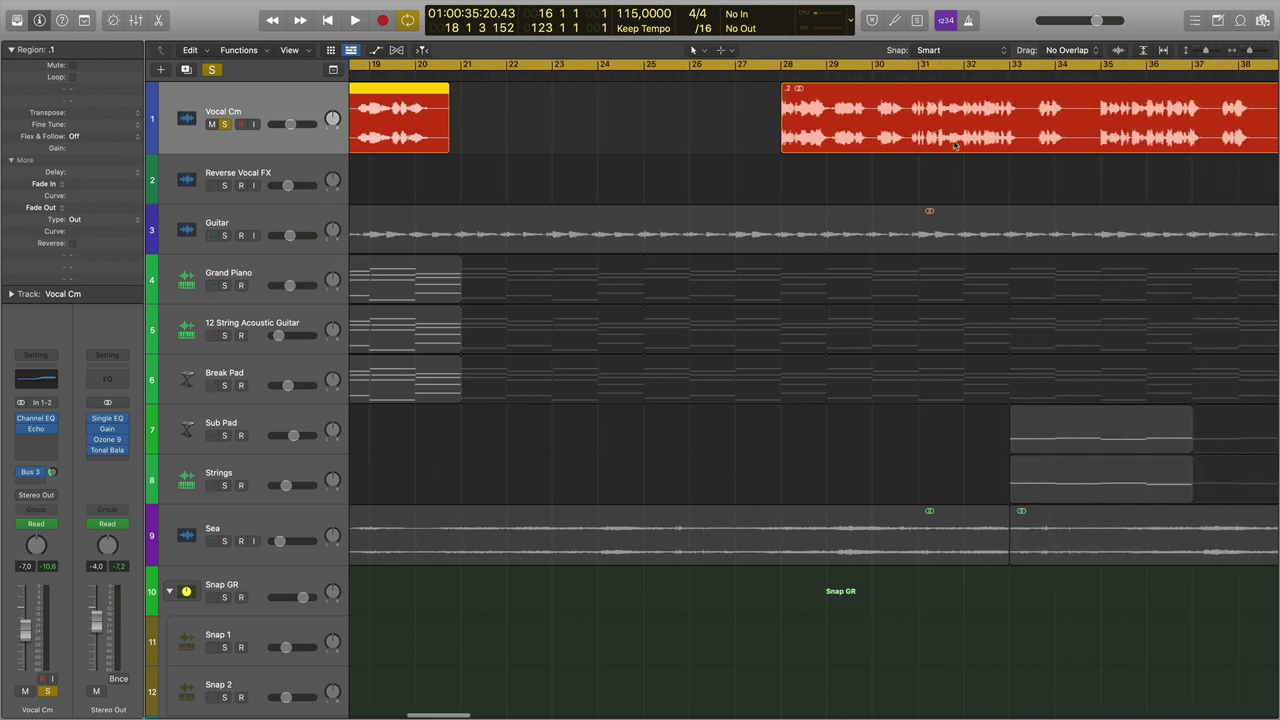
pyautogui.hscroll(4, 1098, 145)
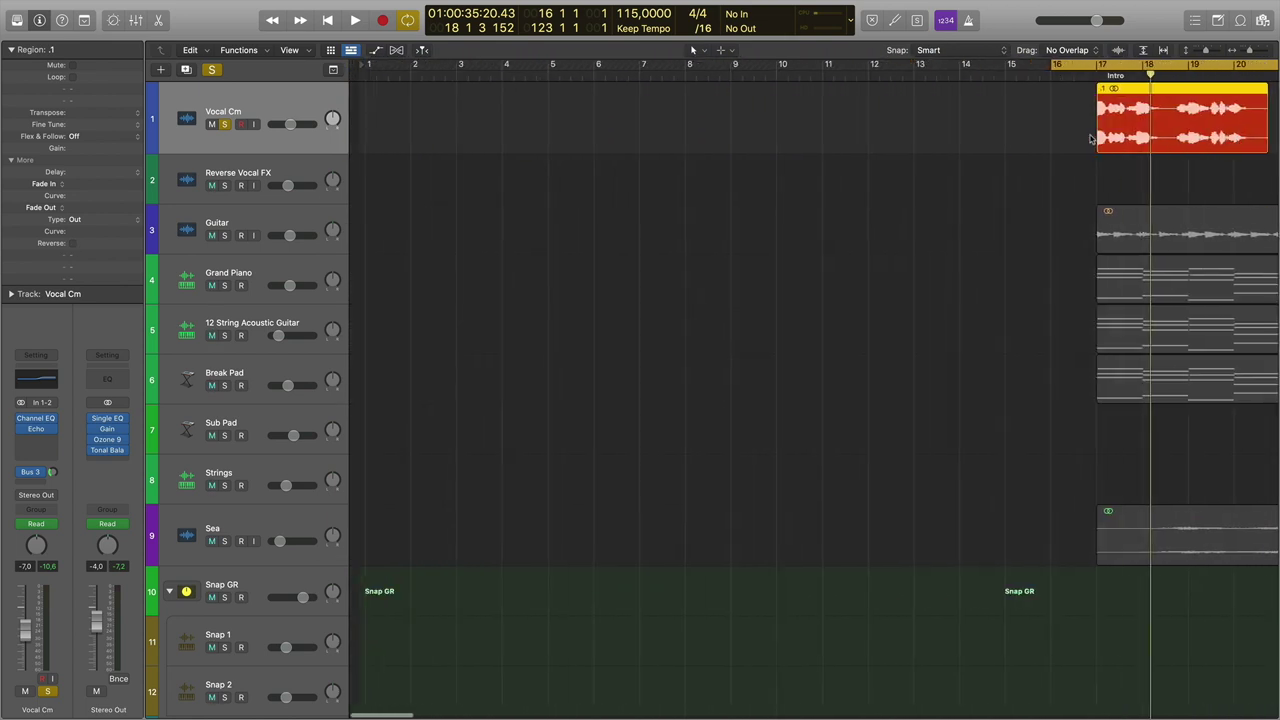
pyautogui.hscroll(6, 1092, 138)
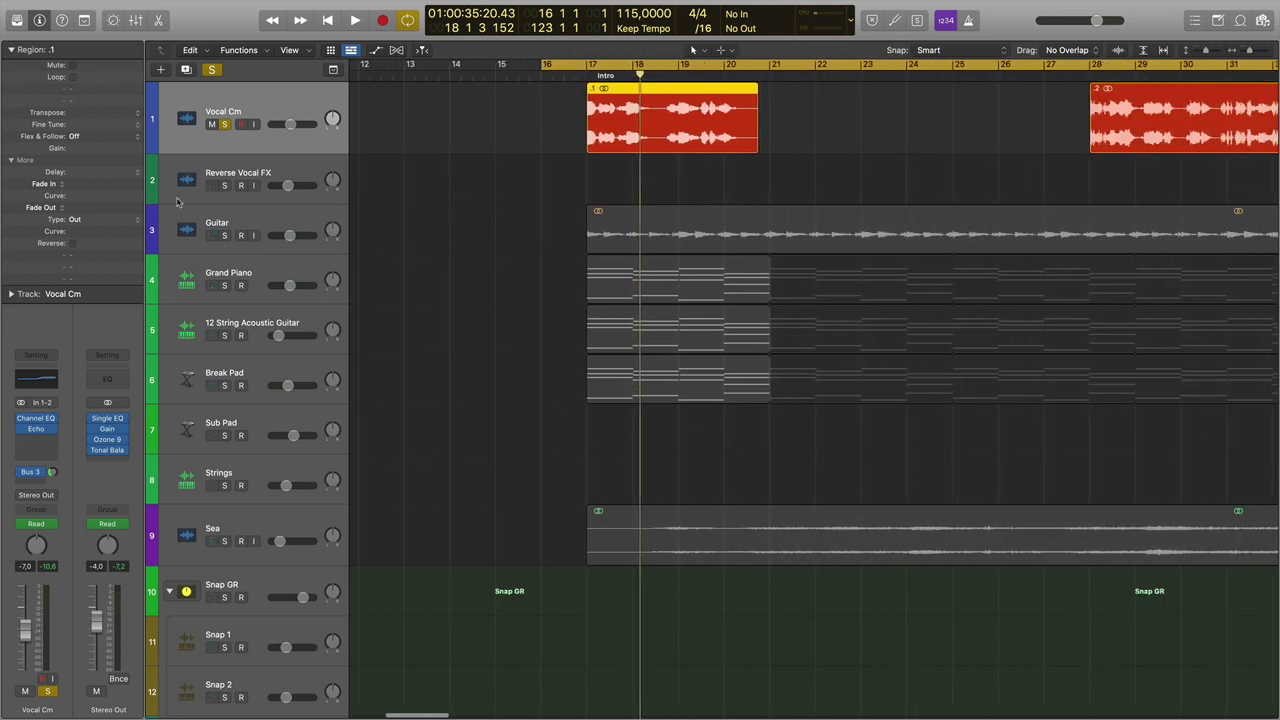
pyautogui.click(73, 243)
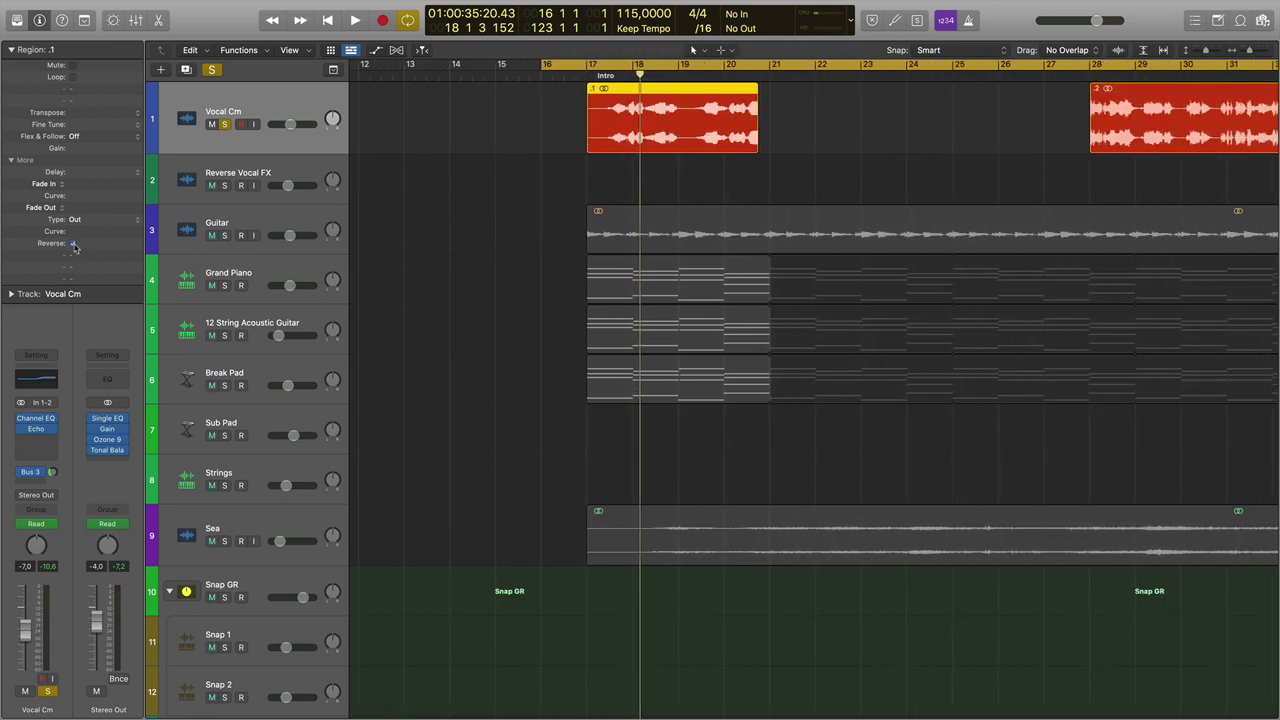
pyautogui.click(702, 76)
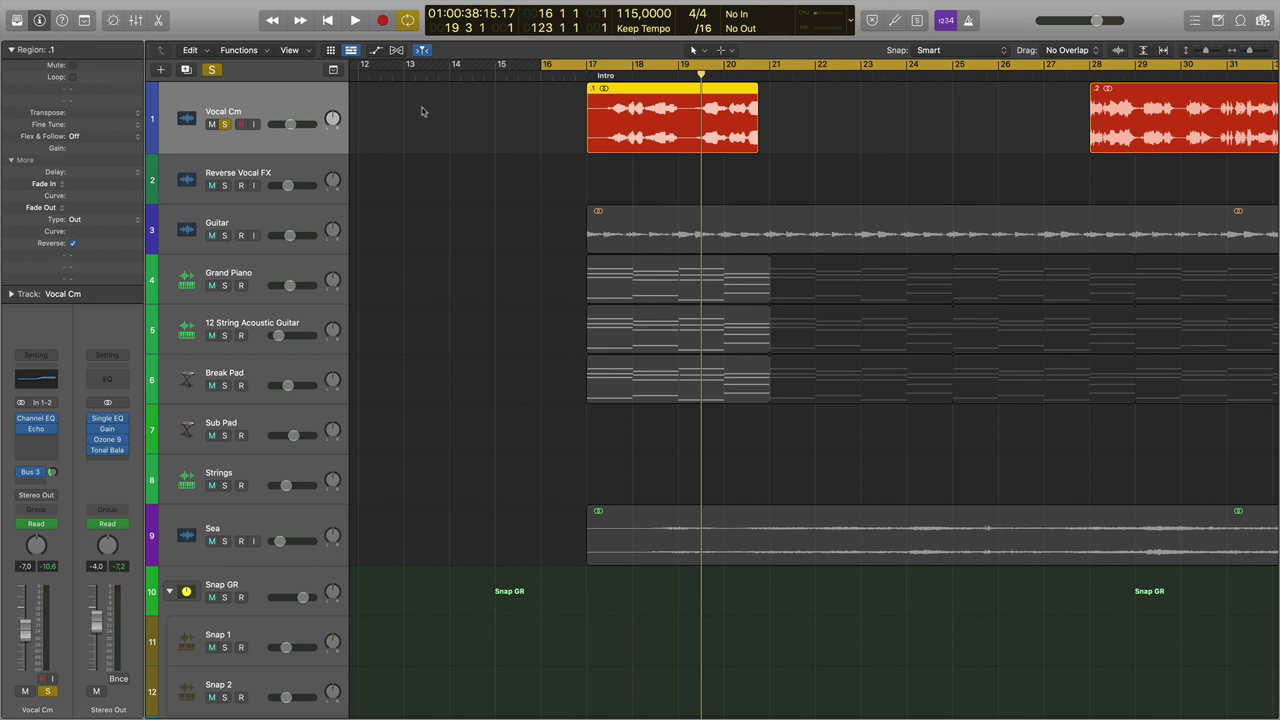
pyautogui.press('space')
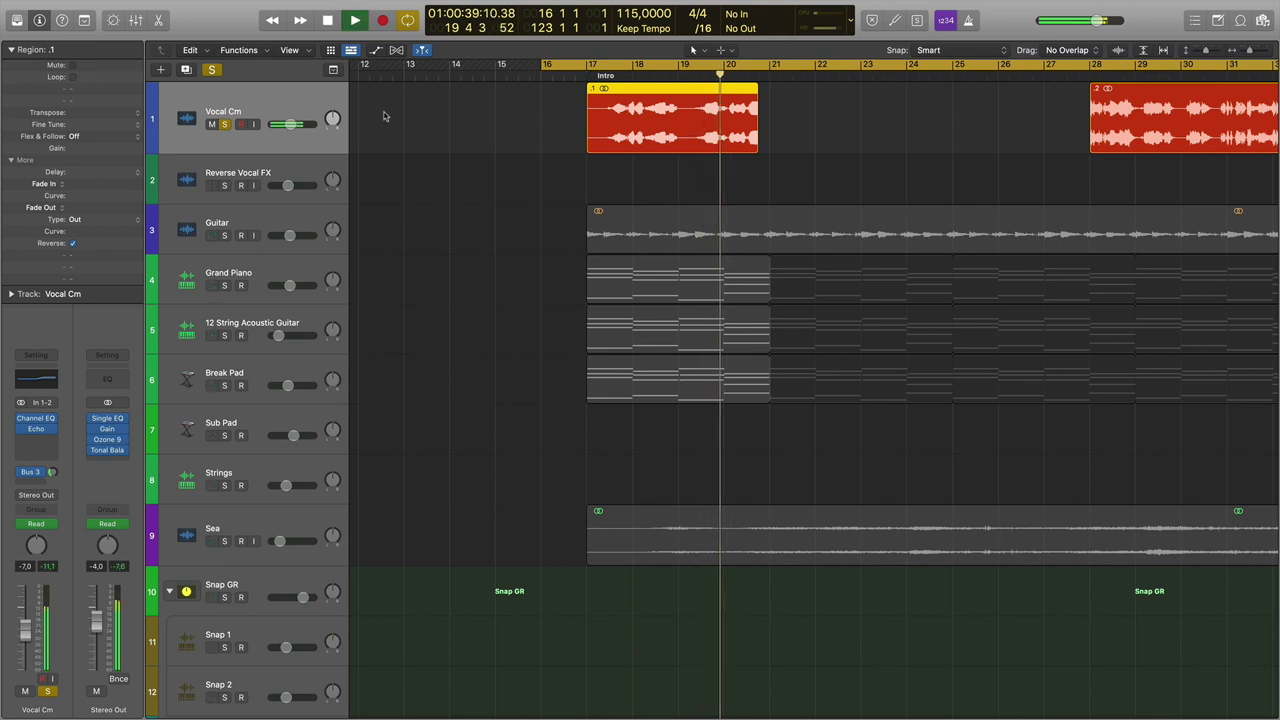
pyautogui.press('space')
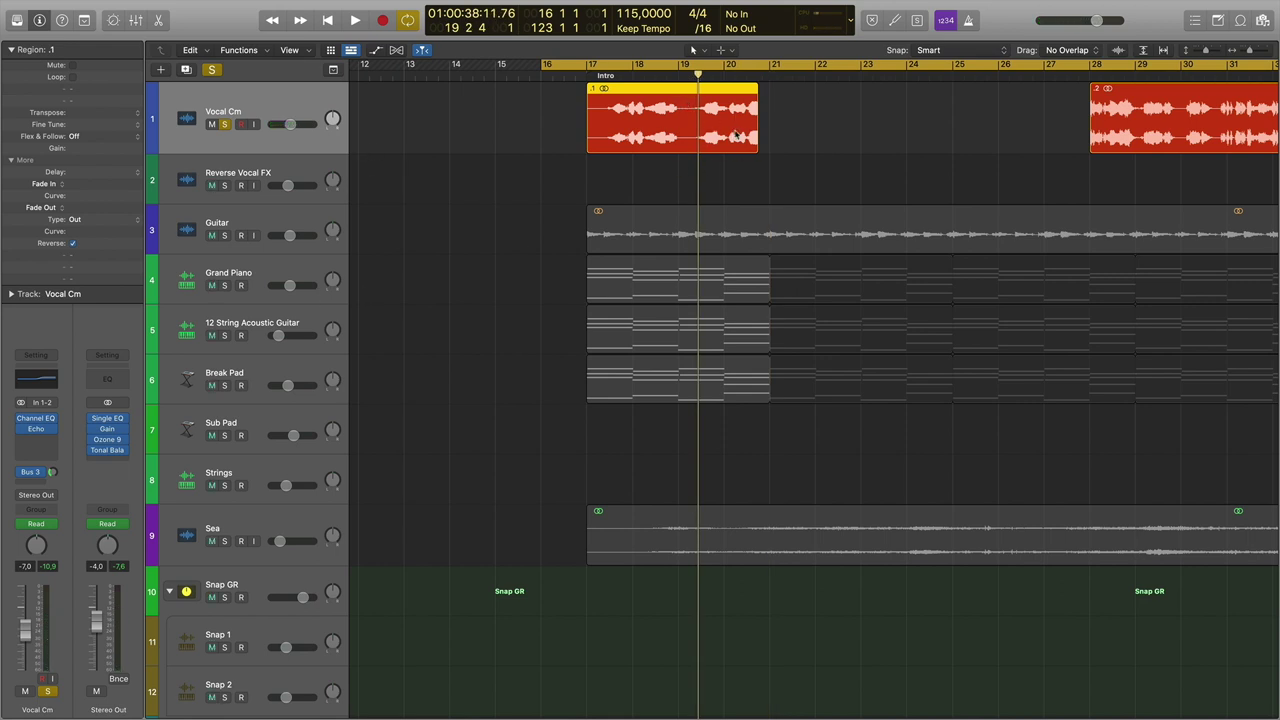
# Reveal the Aux 3 reverb fed by Vocal Cm's Bus 3 send, audition it, and re-enable the send.
pyautogui.click(52, 472)
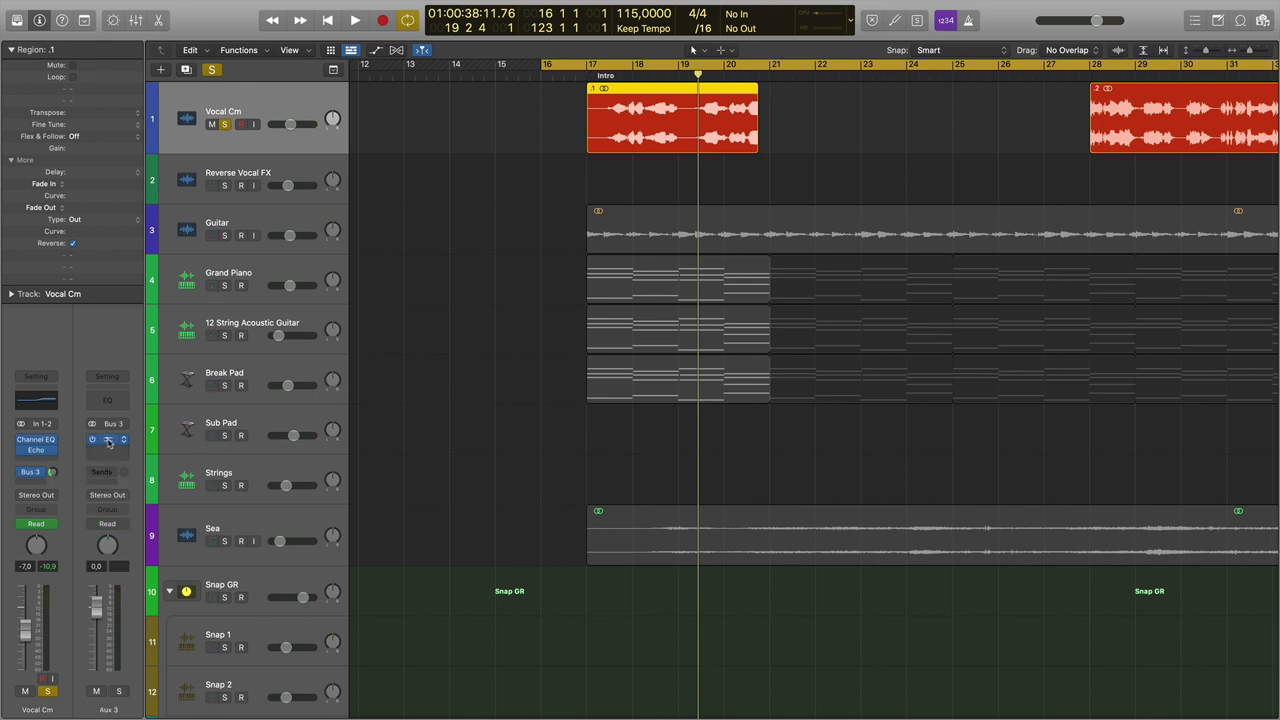
pyautogui.moveTo(93, 446)
pyautogui.press('space')
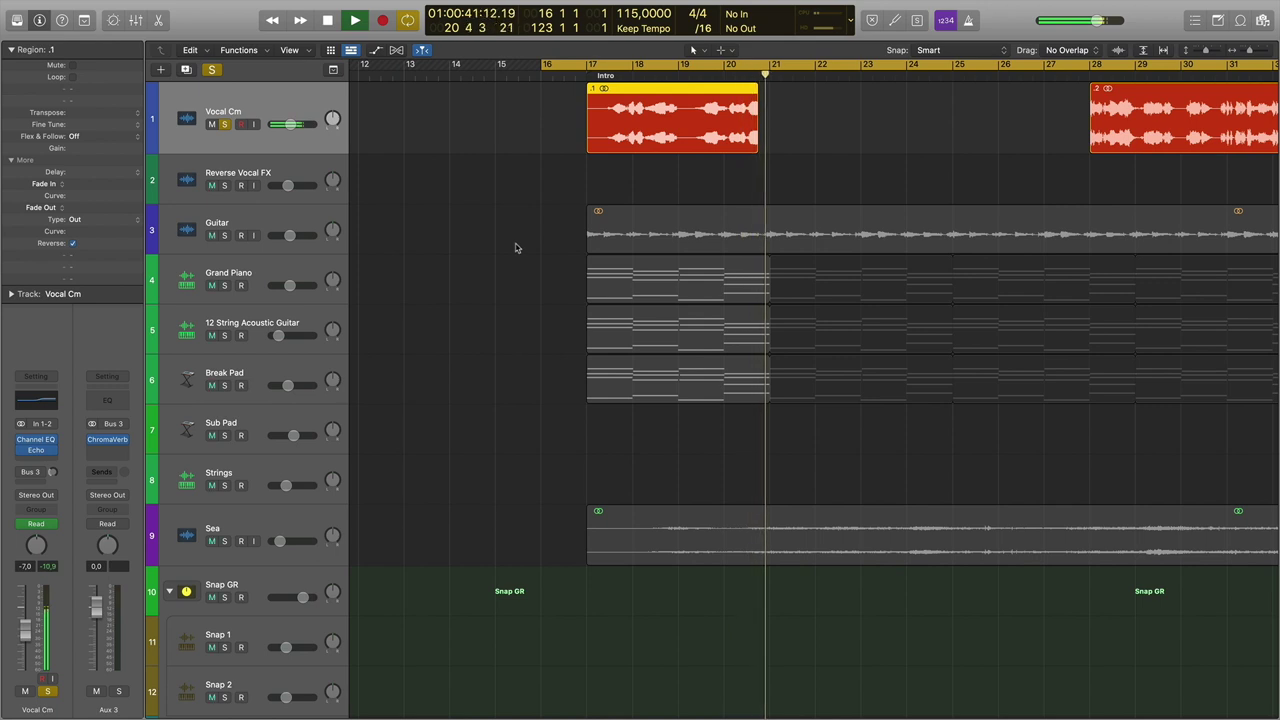
pyautogui.press('space')
pyautogui.click(21, 473)
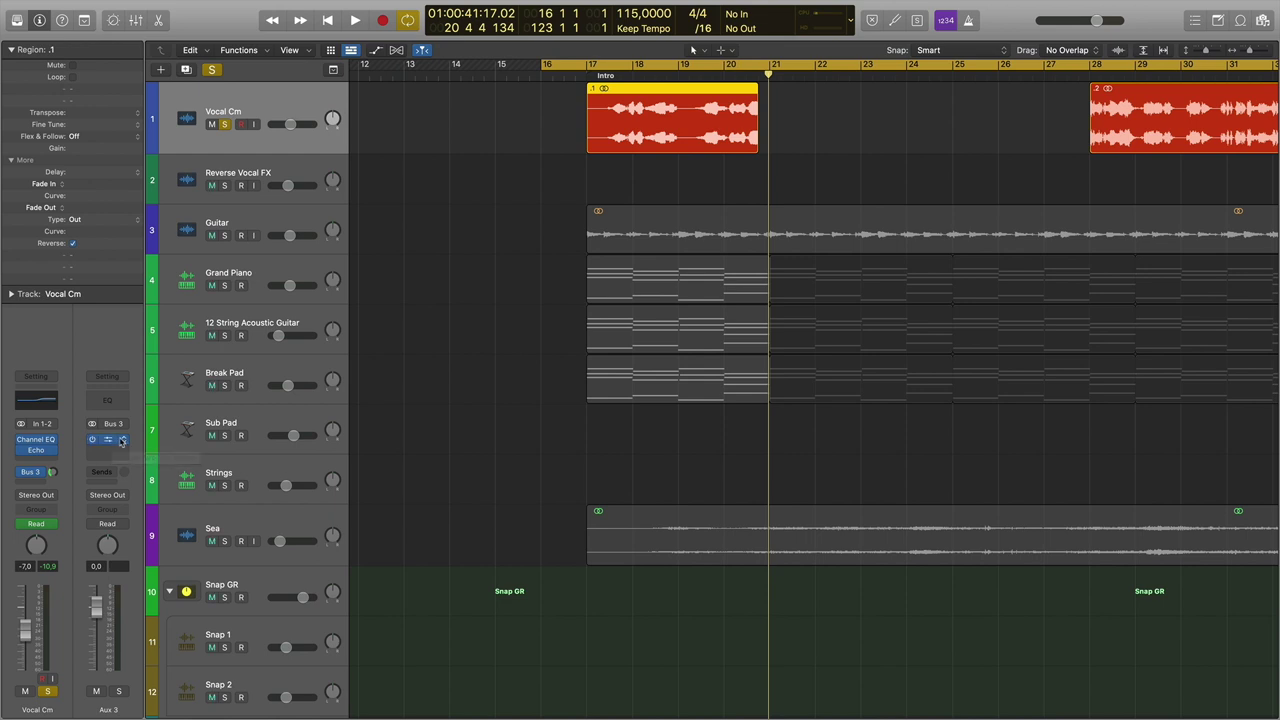
# Open the Aux 3 ChromaVerb and raise its Decay from 1.70 s to 7.00 s.
pyautogui.click(108, 442)
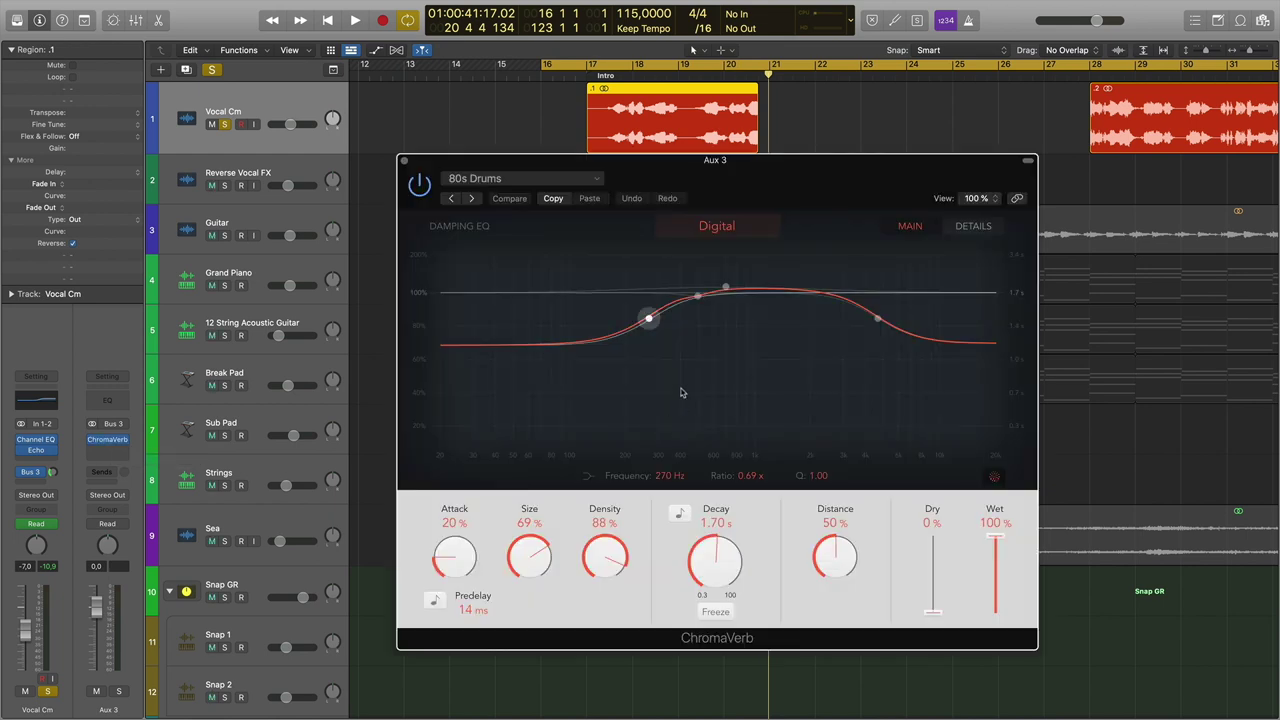
pyautogui.moveTo(690, 190); pyautogui.dragTo(670, 211)
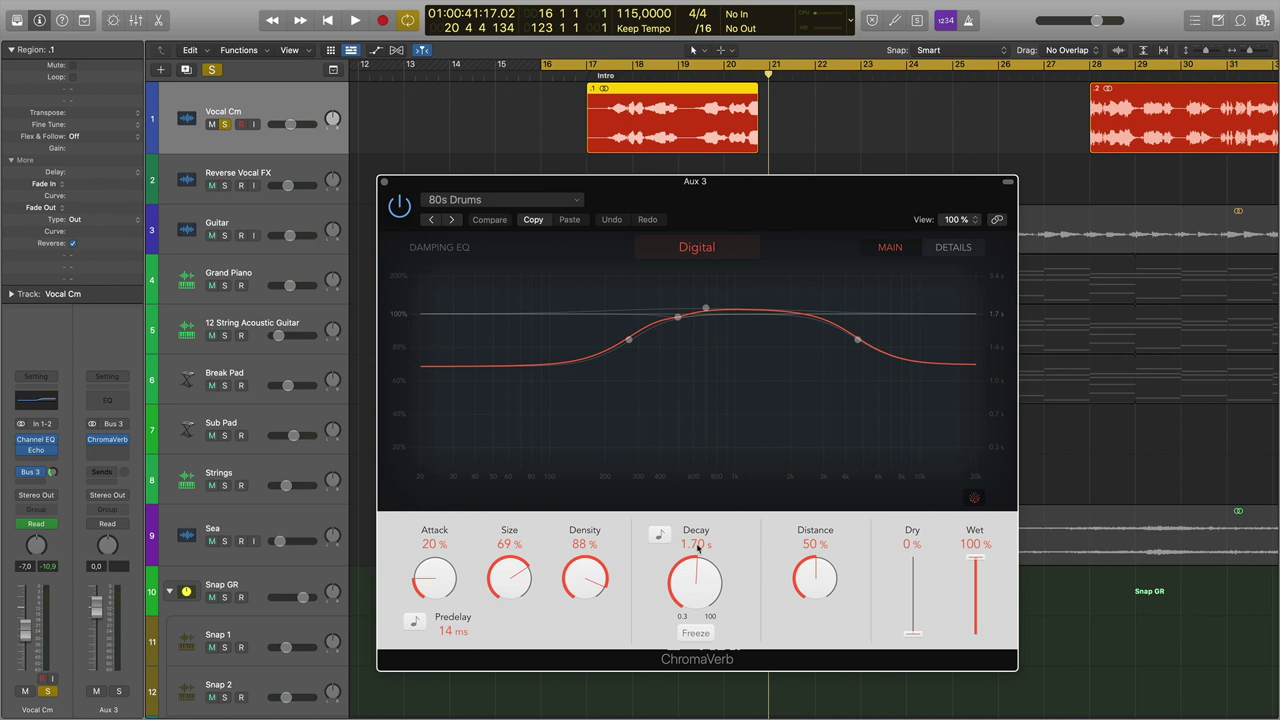
pyautogui.moveTo(695, 592); pyautogui.dragTo(706, 561)
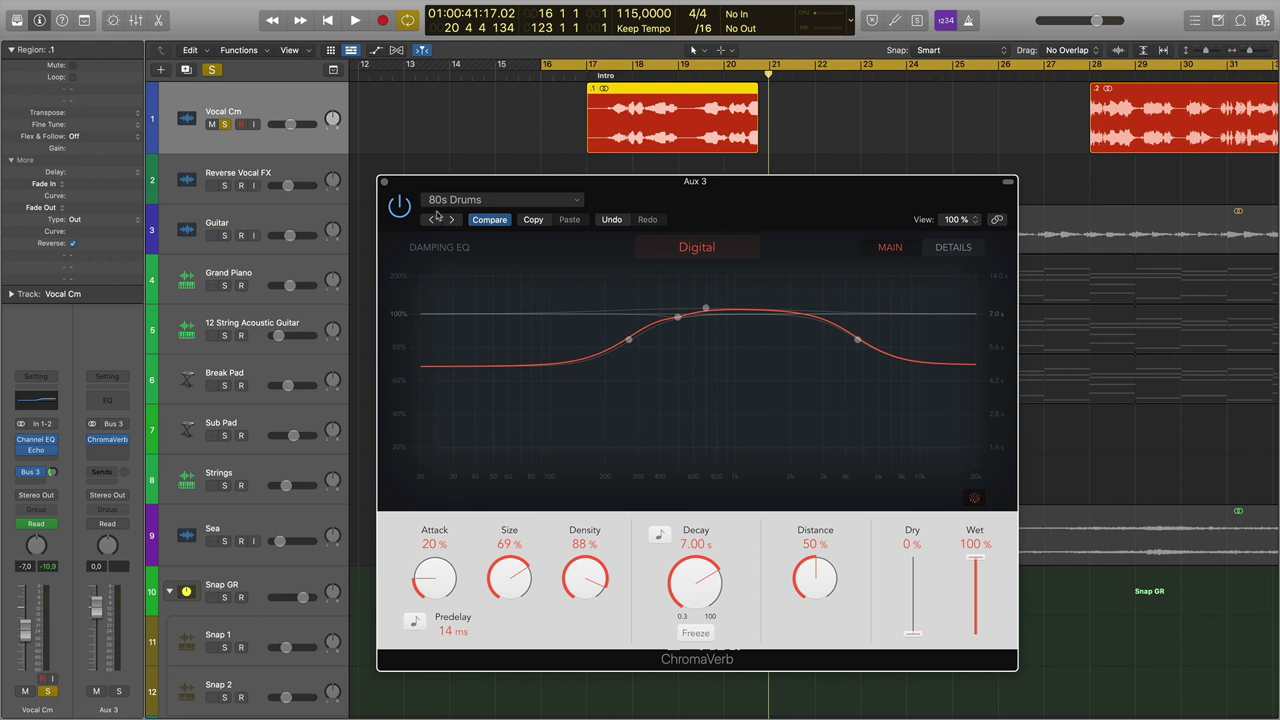
# Audition the longer reverb and raise the Vocal Cm Bus 3 send level.
pyautogui.click(705, 80)
pyautogui.press('space')
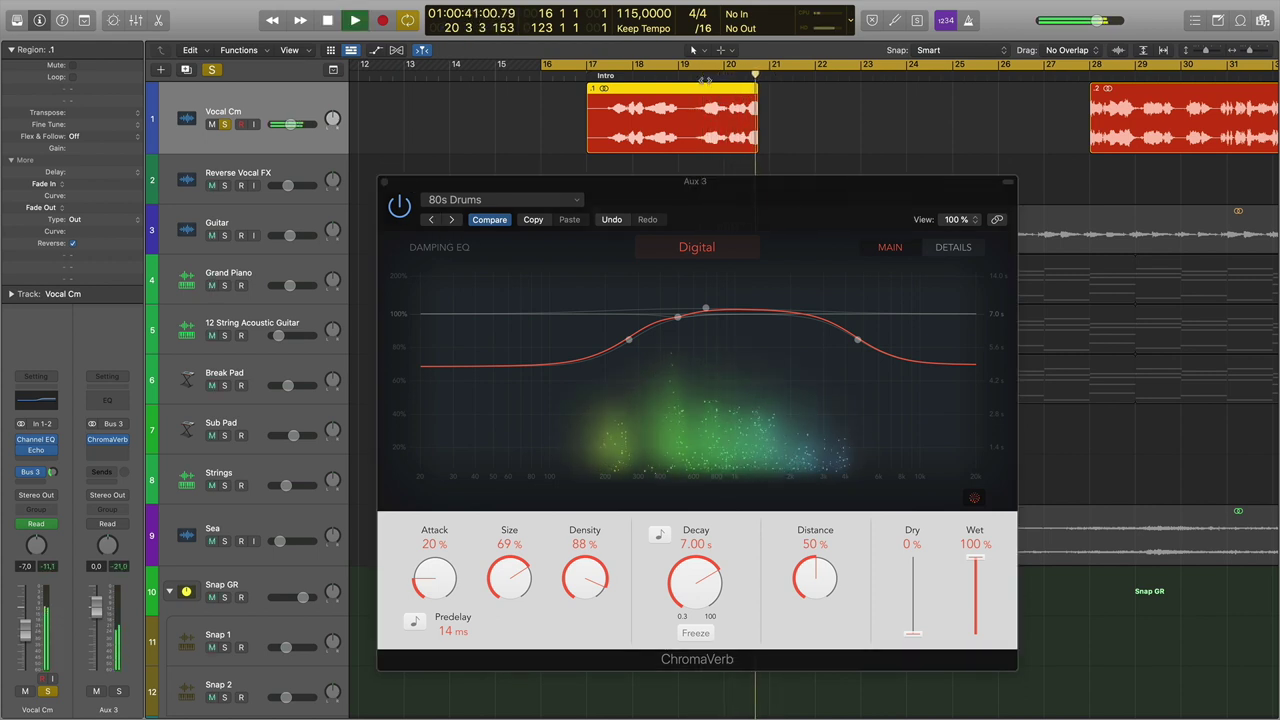
pyautogui.press('space')
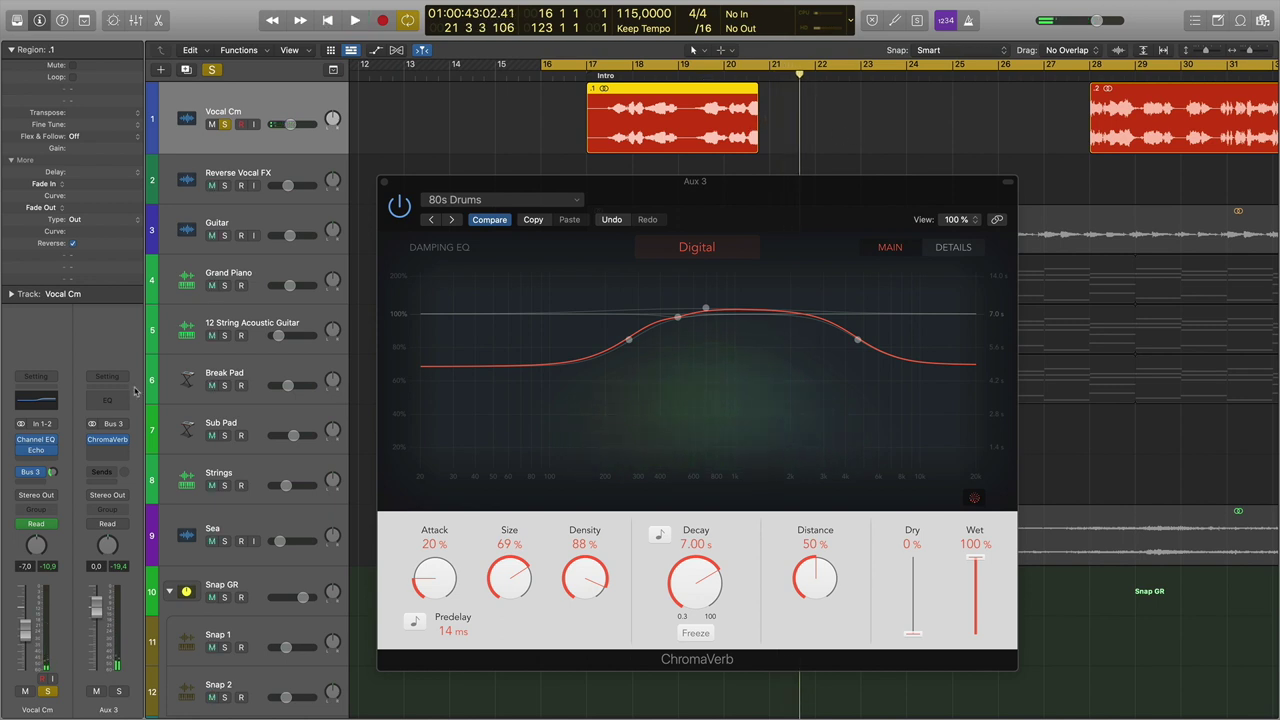
pyautogui.moveTo(55, 476); pyautogui.dragTo(55, 476)
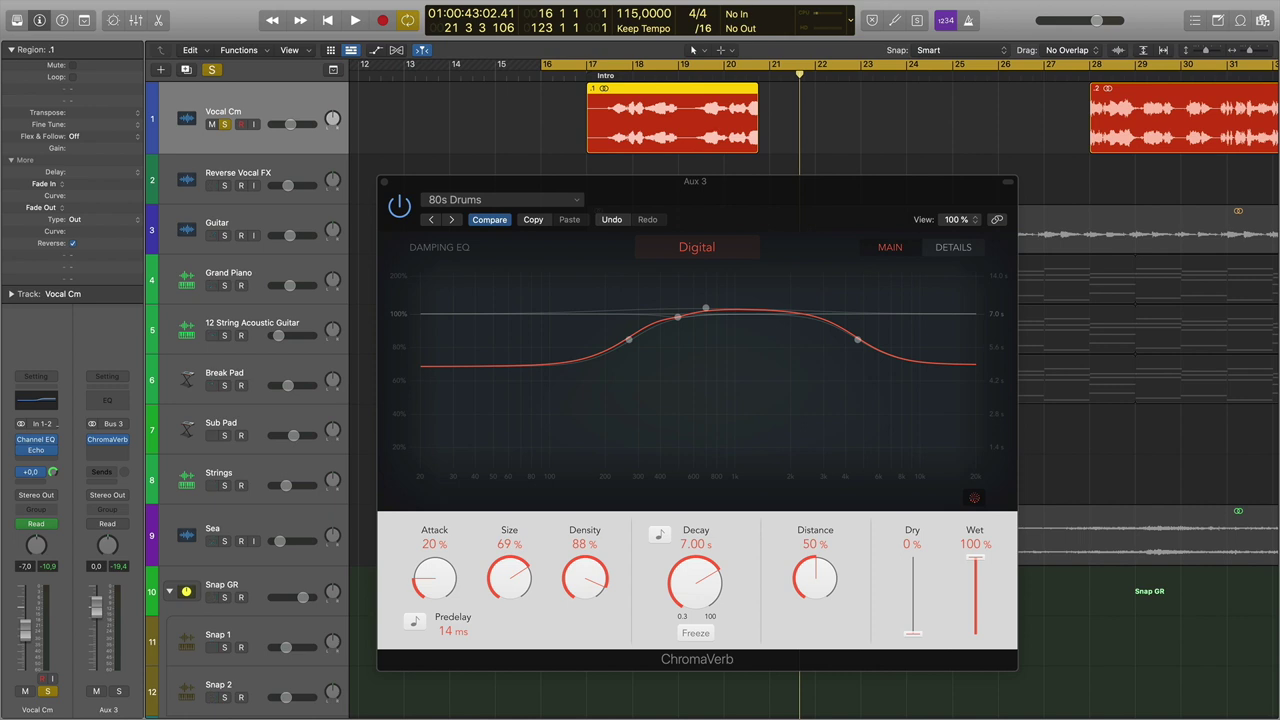
pyautogui.press('space')
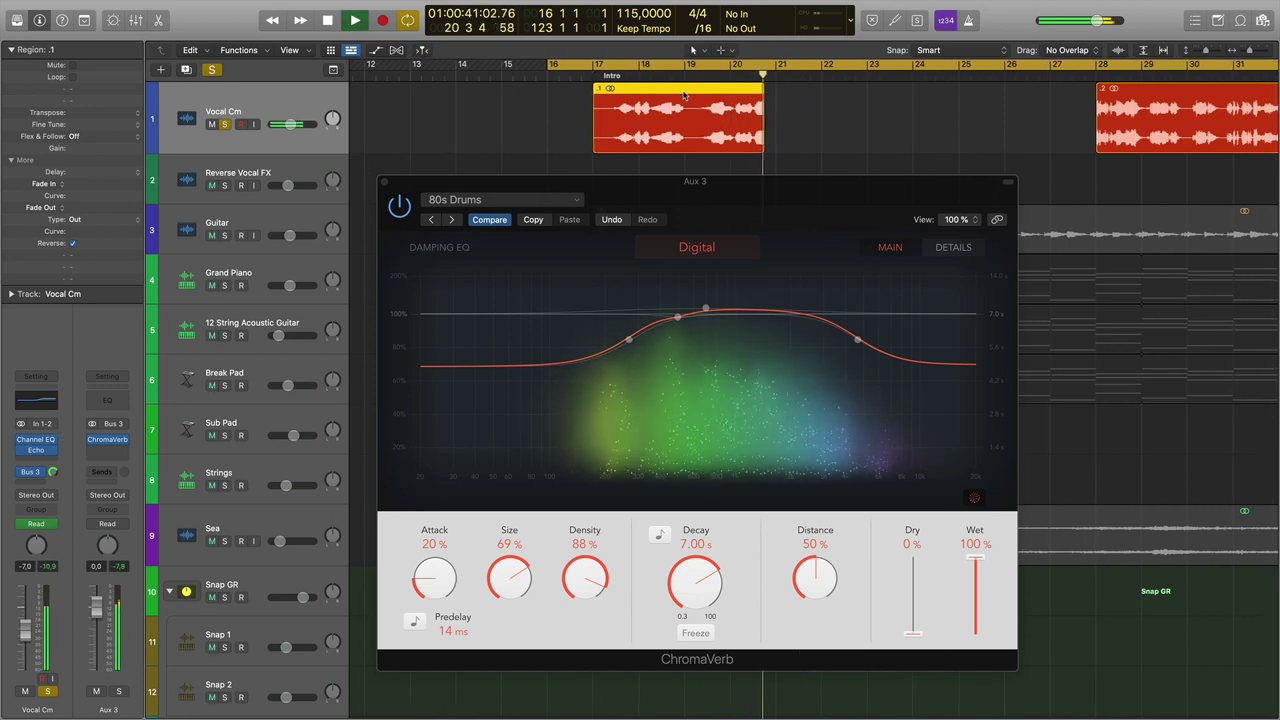
pyautogui.press('space')
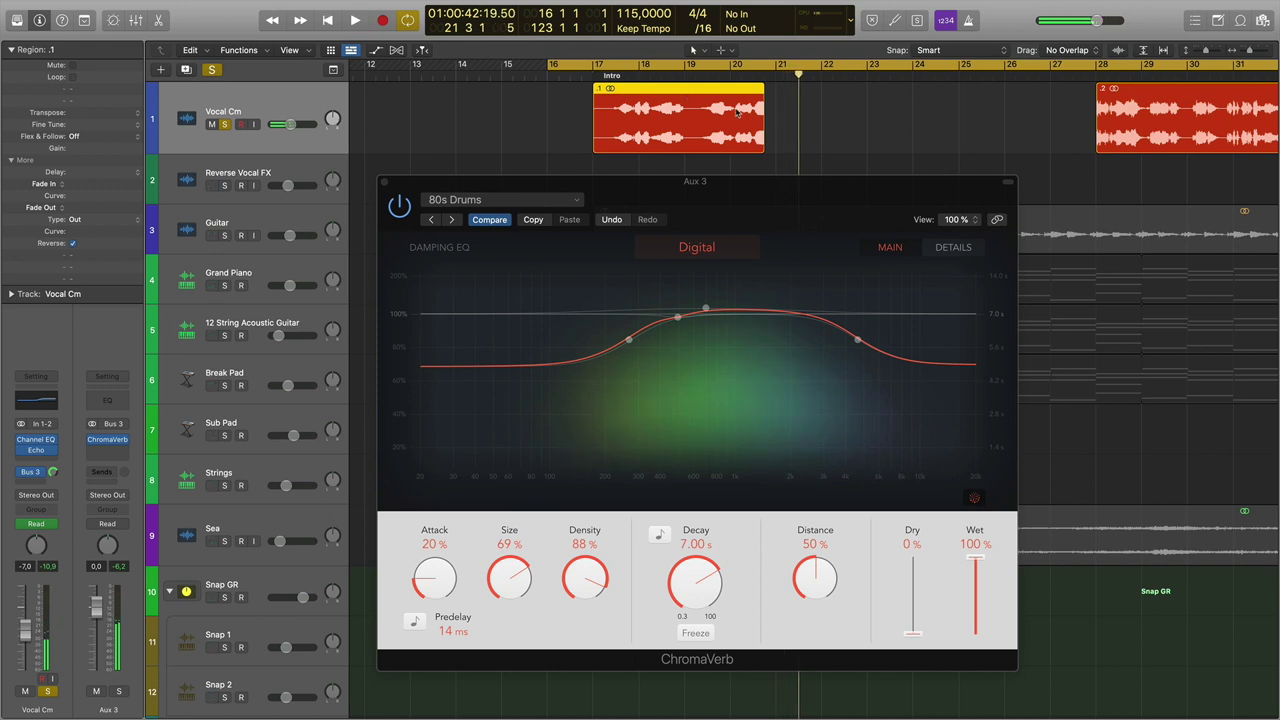
pyautogui.moveTo(54, 472); pyautogui.dragTo(54, 477)
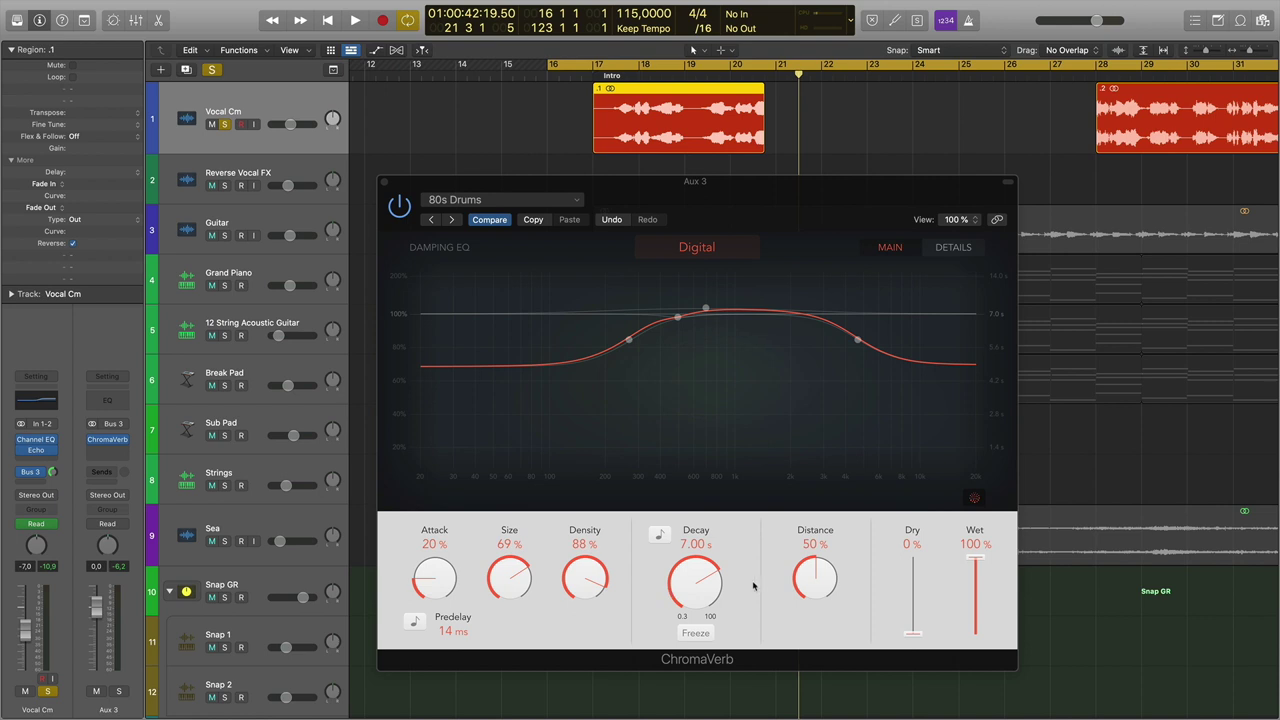
# Replace the old cycle with a loop of bars 19 to 25 and close ChromaVerb.
pyautogui.click(720, 70)
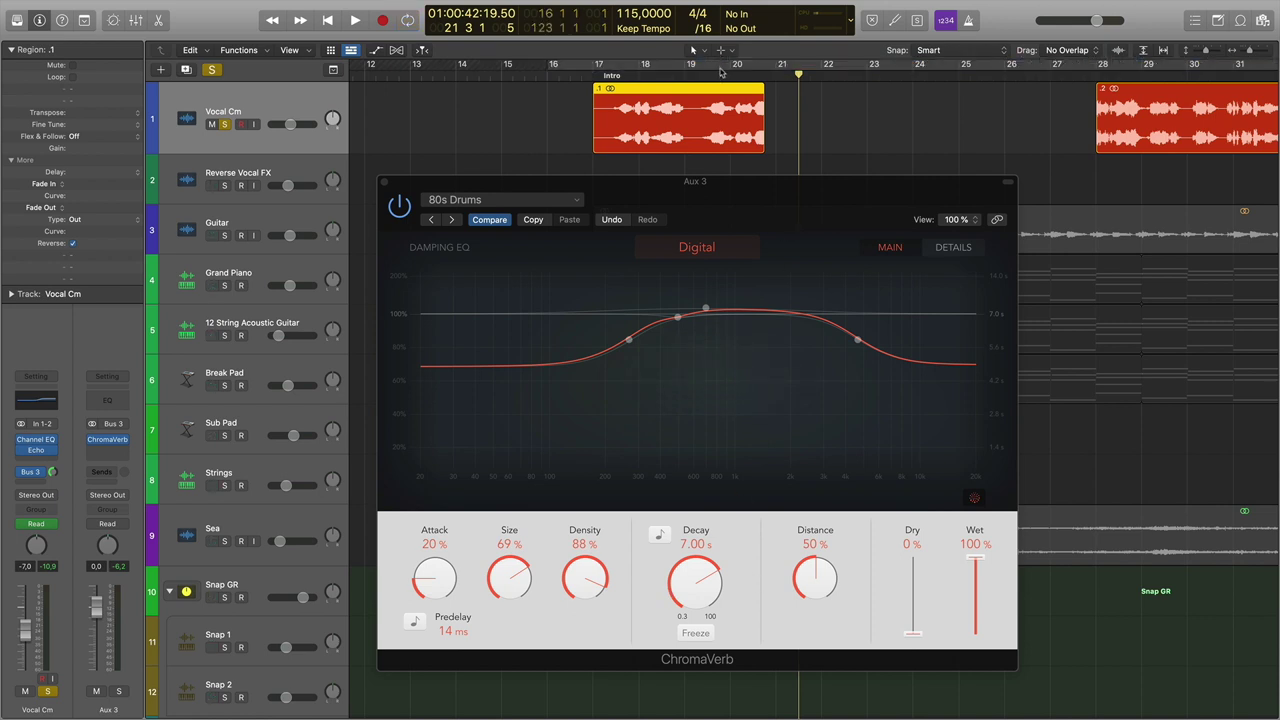
pyautogui.moveTo(695, 68); pyautogui.dragTo(965, 70)
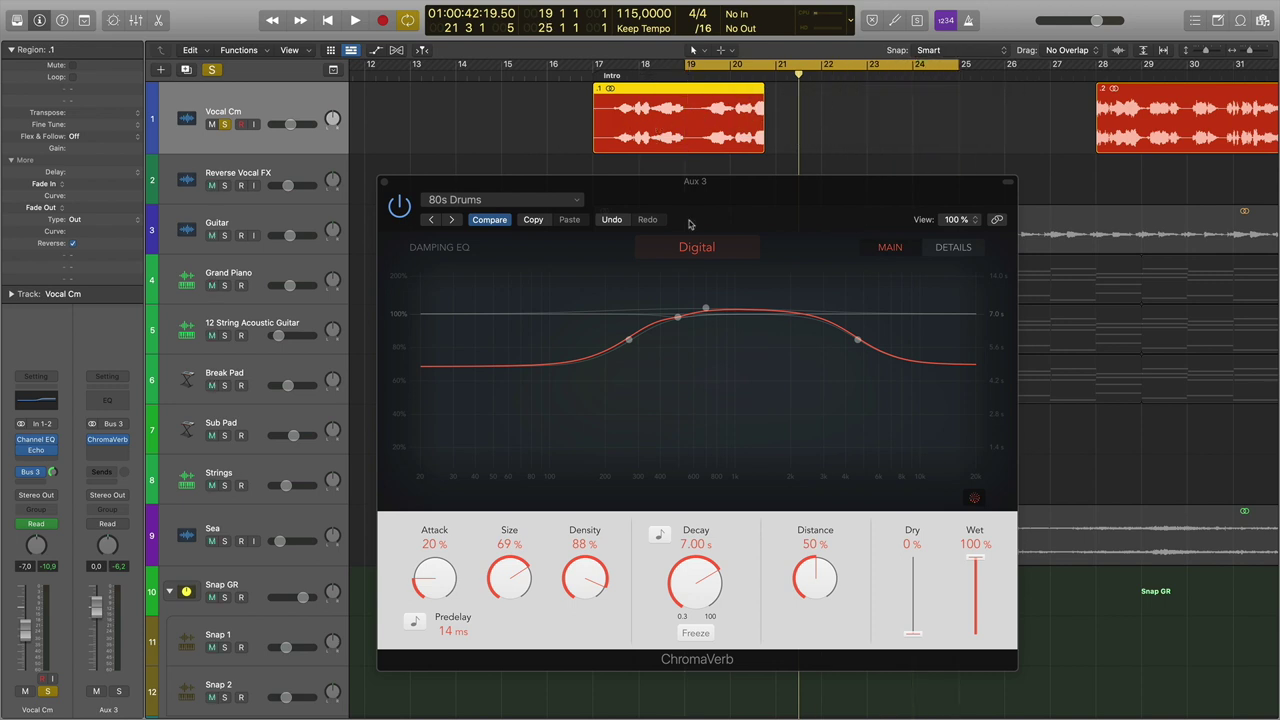
pyautogui.click(384, 183)
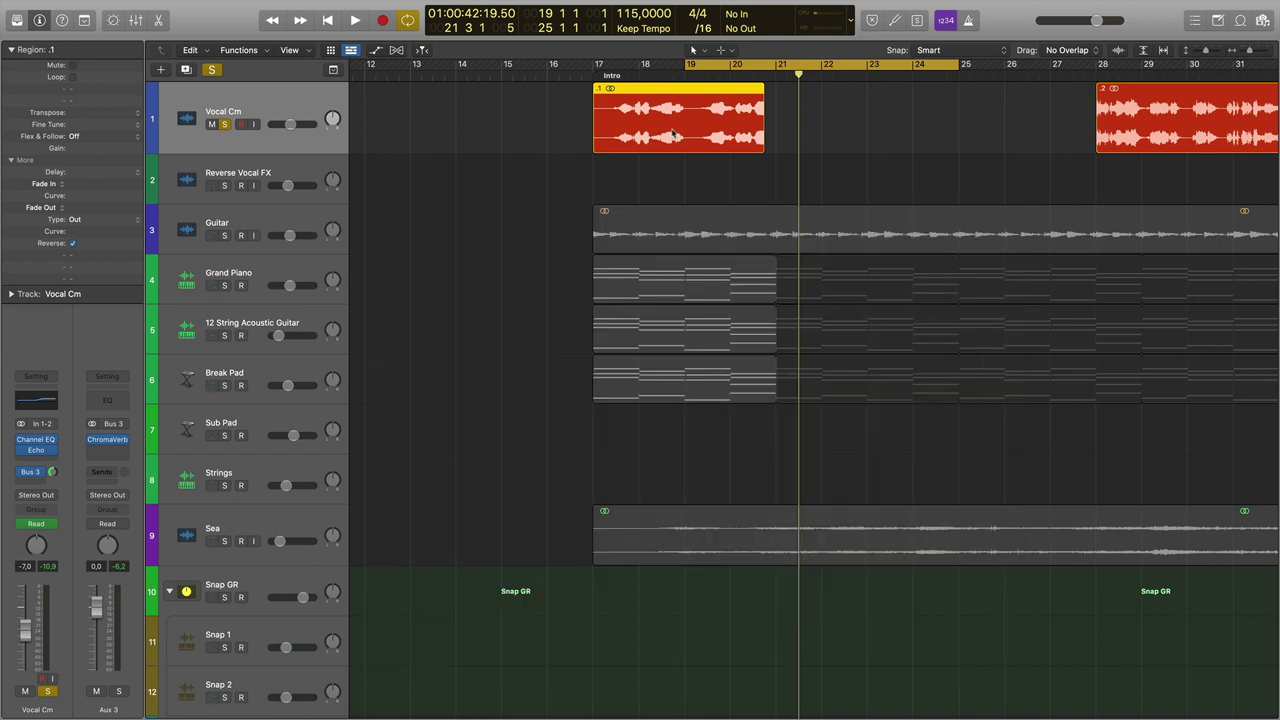
# Bounce bars 19–25 to a 16-bit Wave file 'Урок 6. Разбор трека' on the Desktop.
pyautogui.click(267, 170)
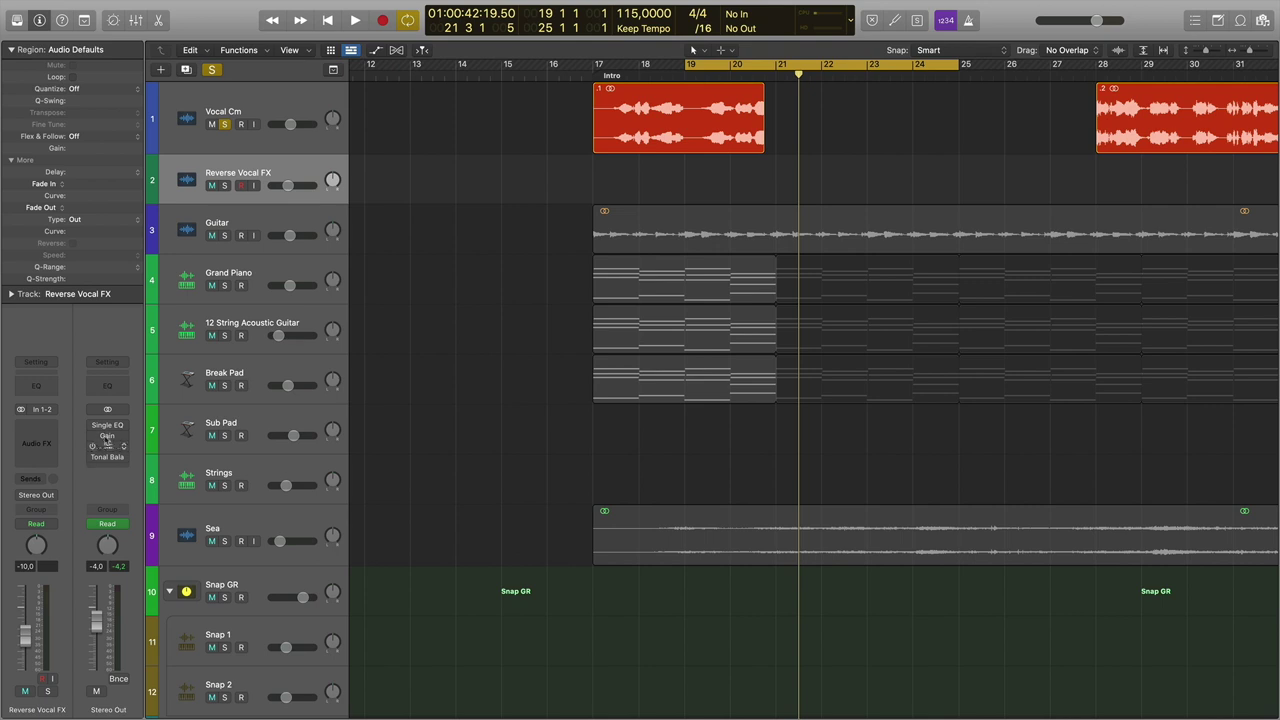
pyautogui.click(320, 116)
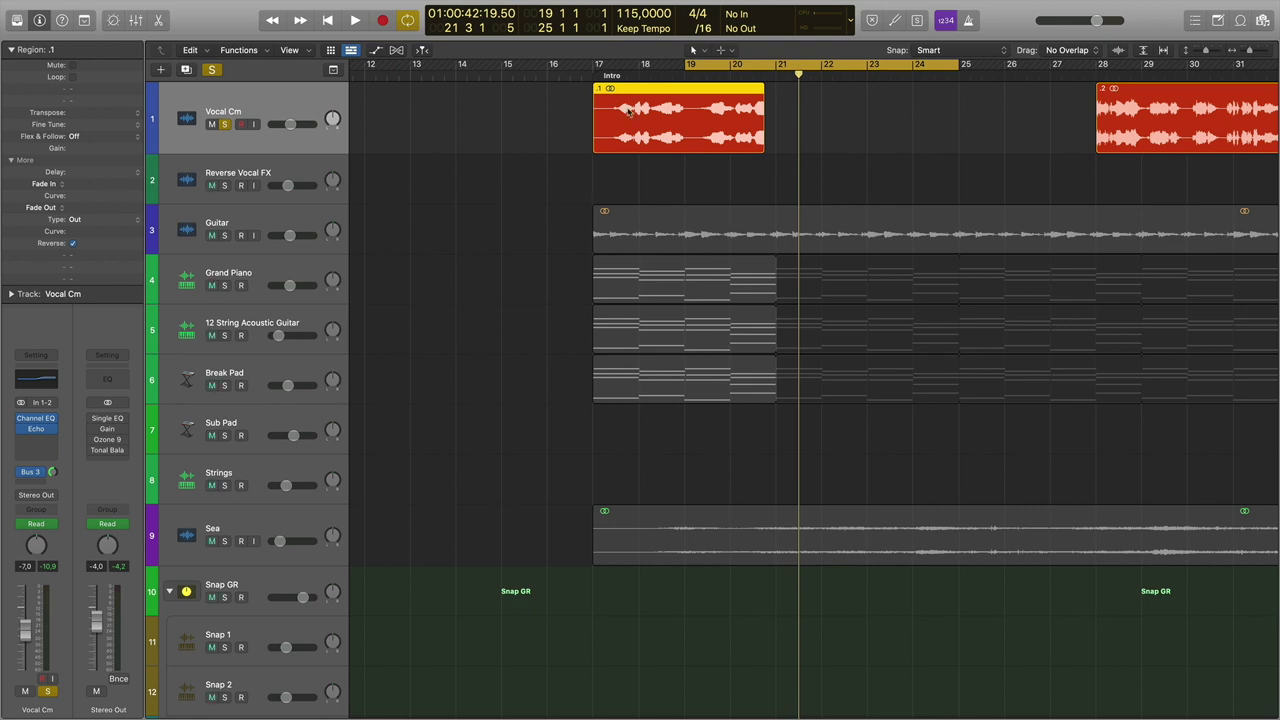
pyautogui.click(690, 78)
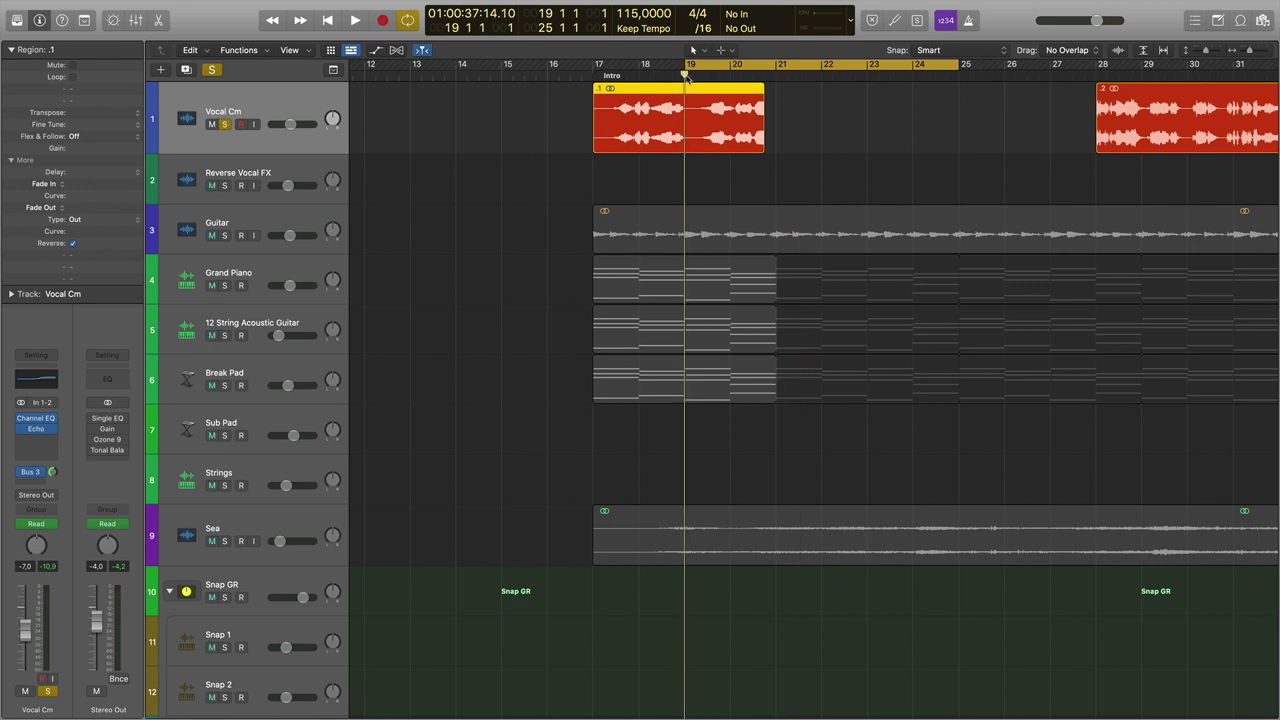
pyautogui.press('super+b')
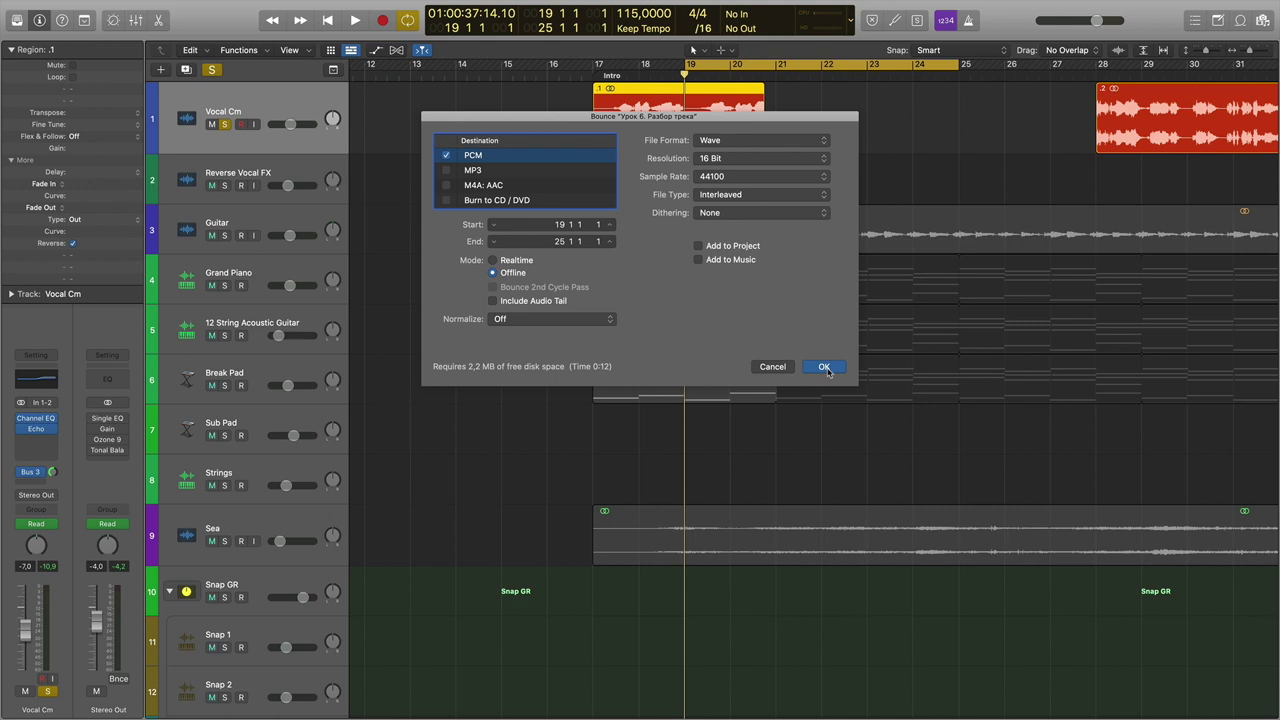
pyautogui.click(822, 368)
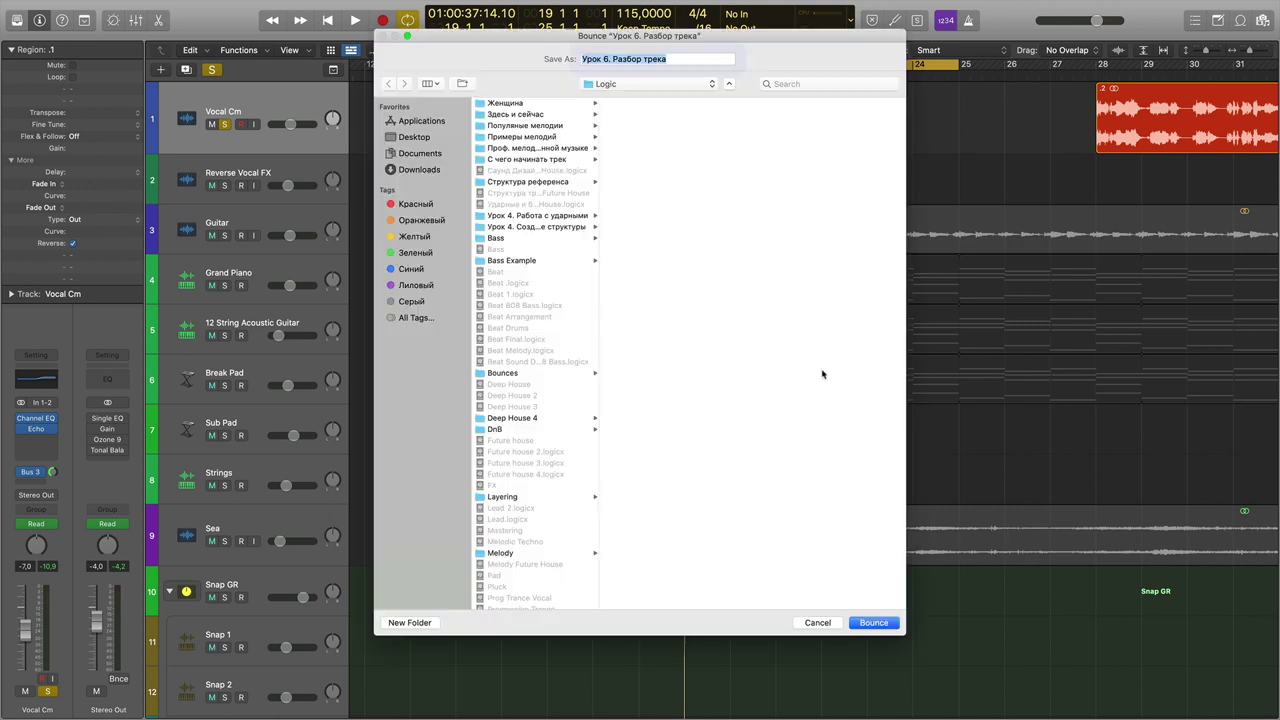
pyautogui.click(425, 139)
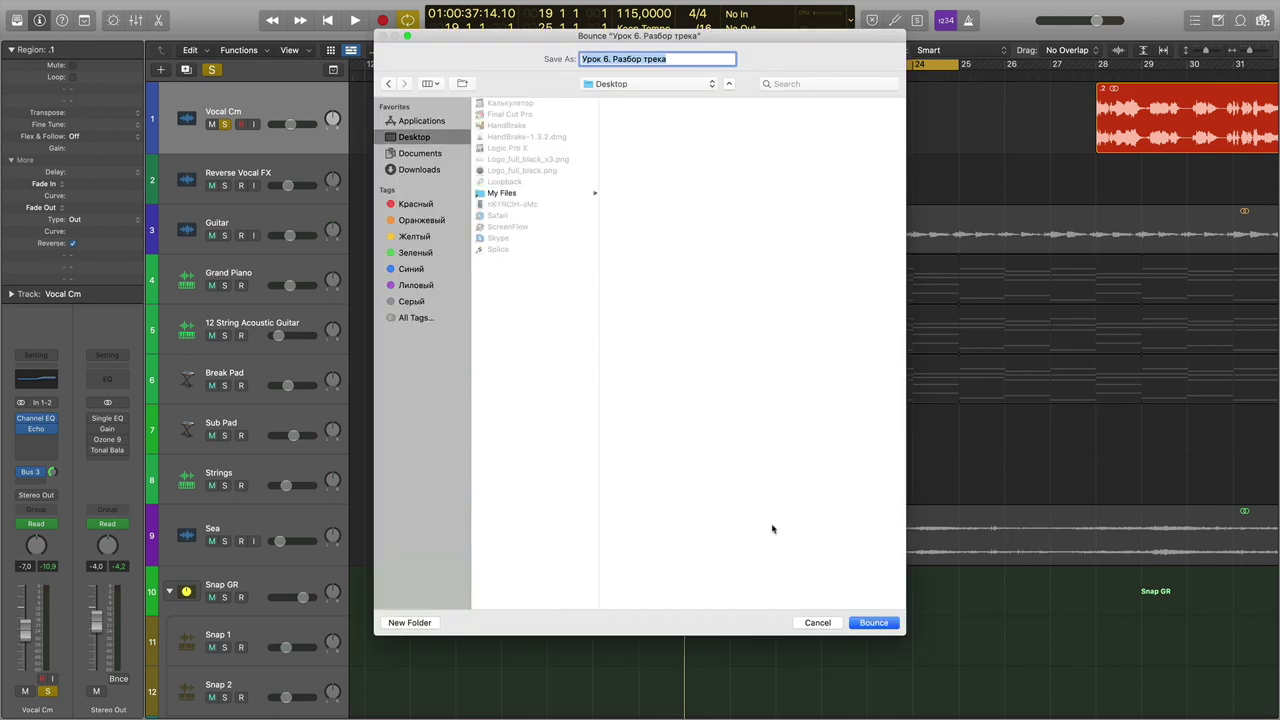
pyautogui.click(866, 624)
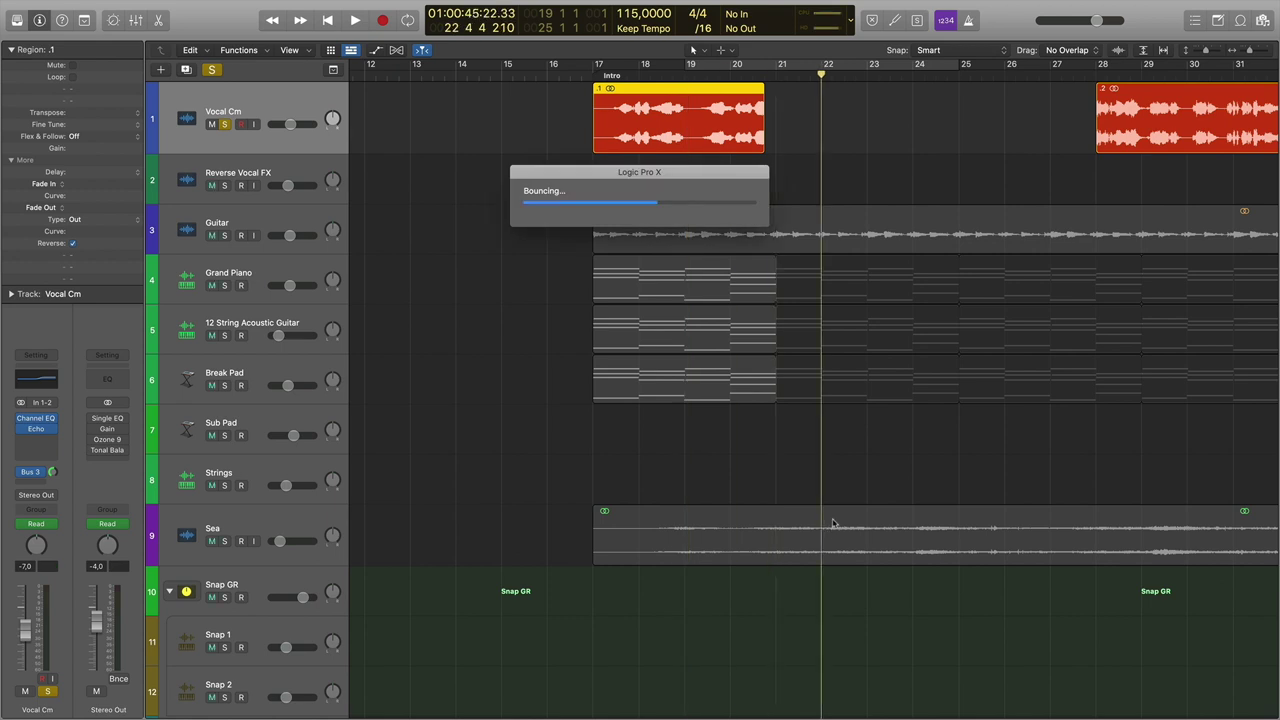
# Carry the bounced 'Урок 6. Разбор трека.wav' from the Desktop space toward the Logic Pro X space.
pyautogui.hotkey('ctrl', 'Up')
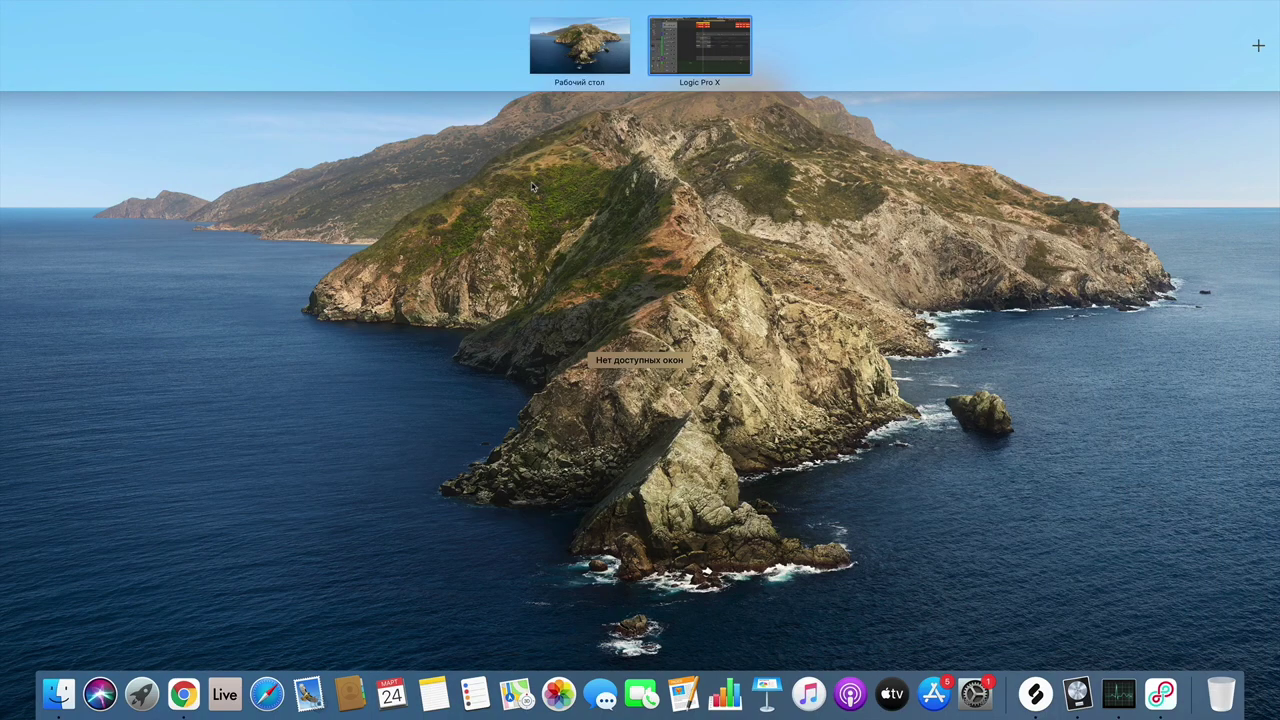
pyautogui.click(565, 250)
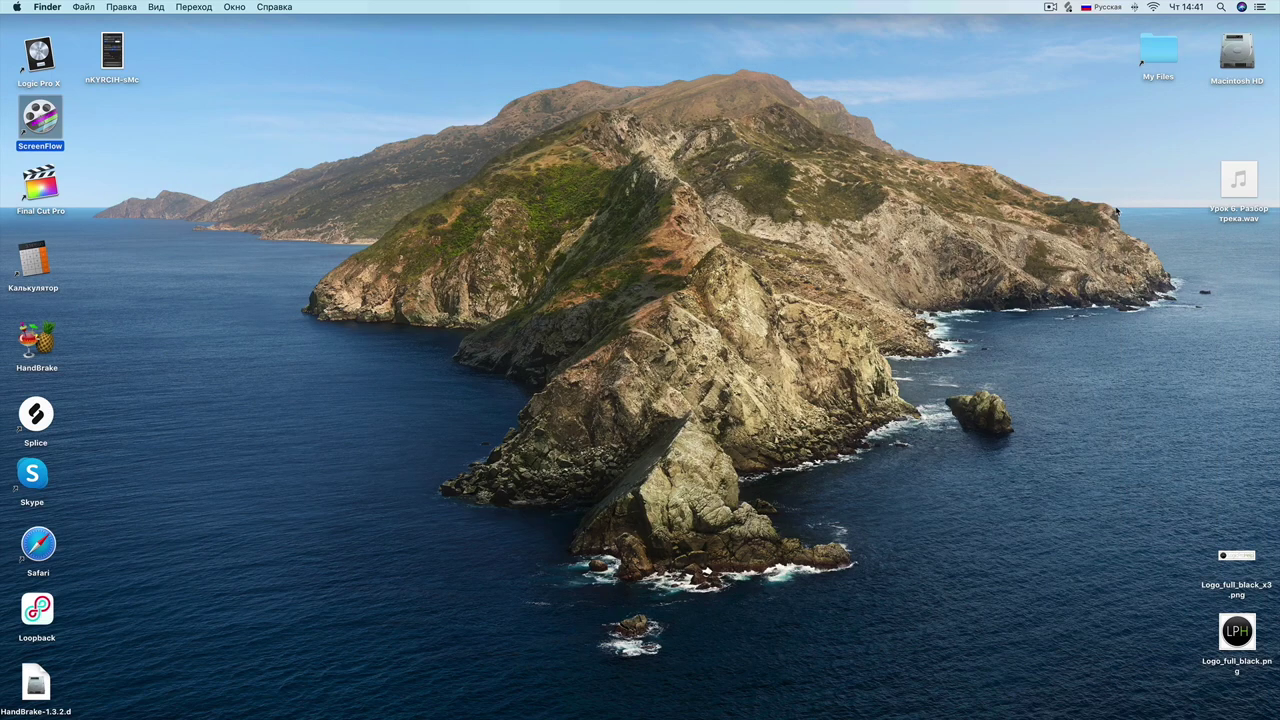
pyautogui.moveTo(1226, 216); pyautogui.dragTo(684, 67)
pyautogui.hotkey('ctrl', 'Up')
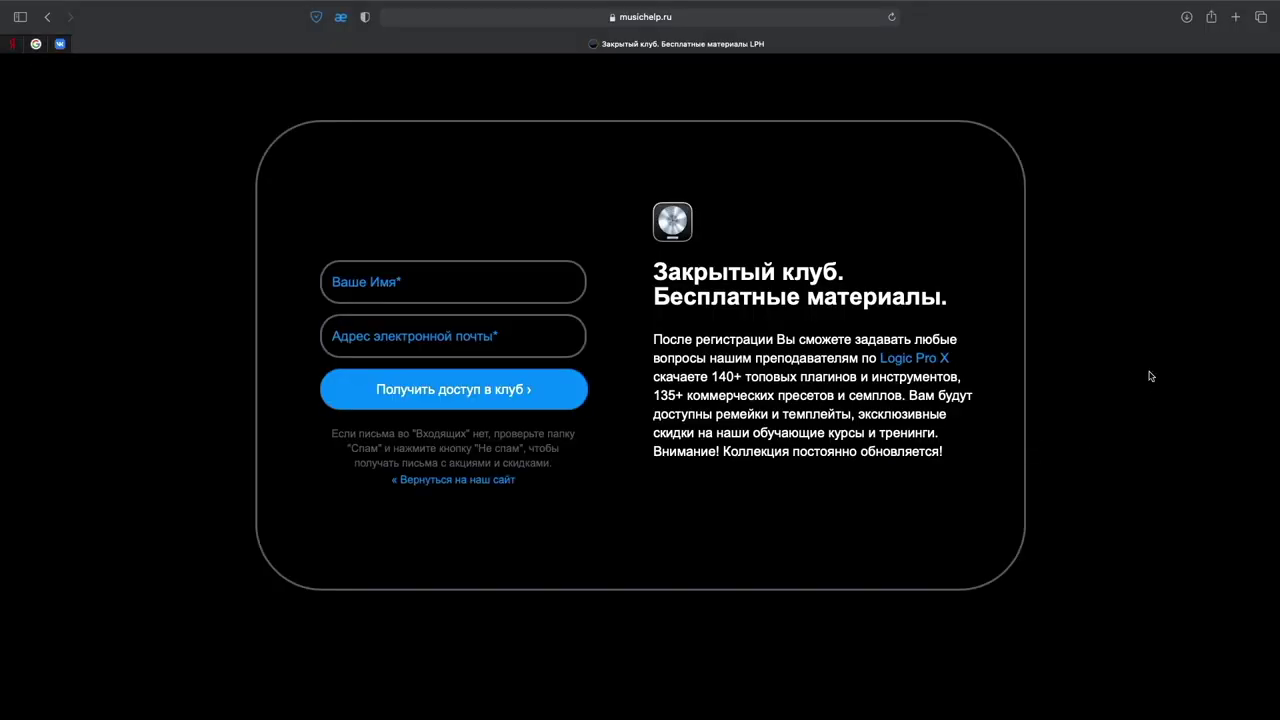
# Scroll the musichelp.ru sign-up page and enter a name and e-mail address in the form.
pyautogui.scroll(-10, 1150, 376)
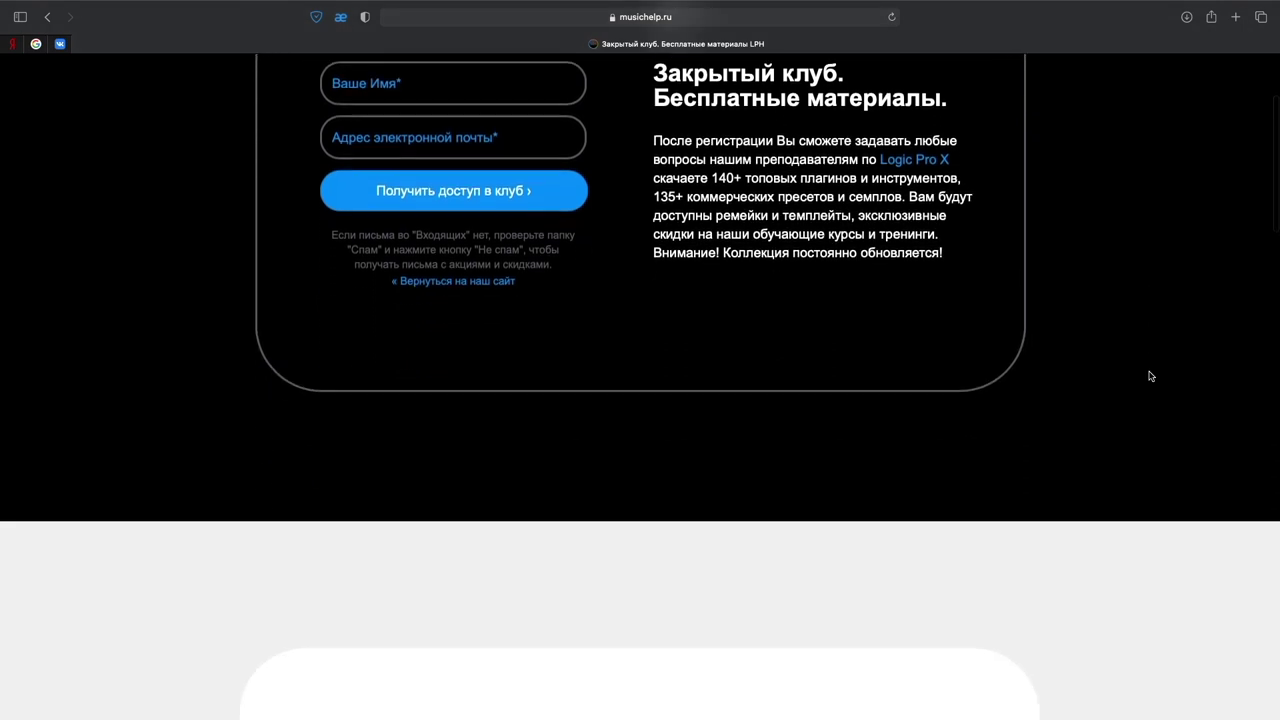
pyautogui.scroll(-11, 1150, 376)
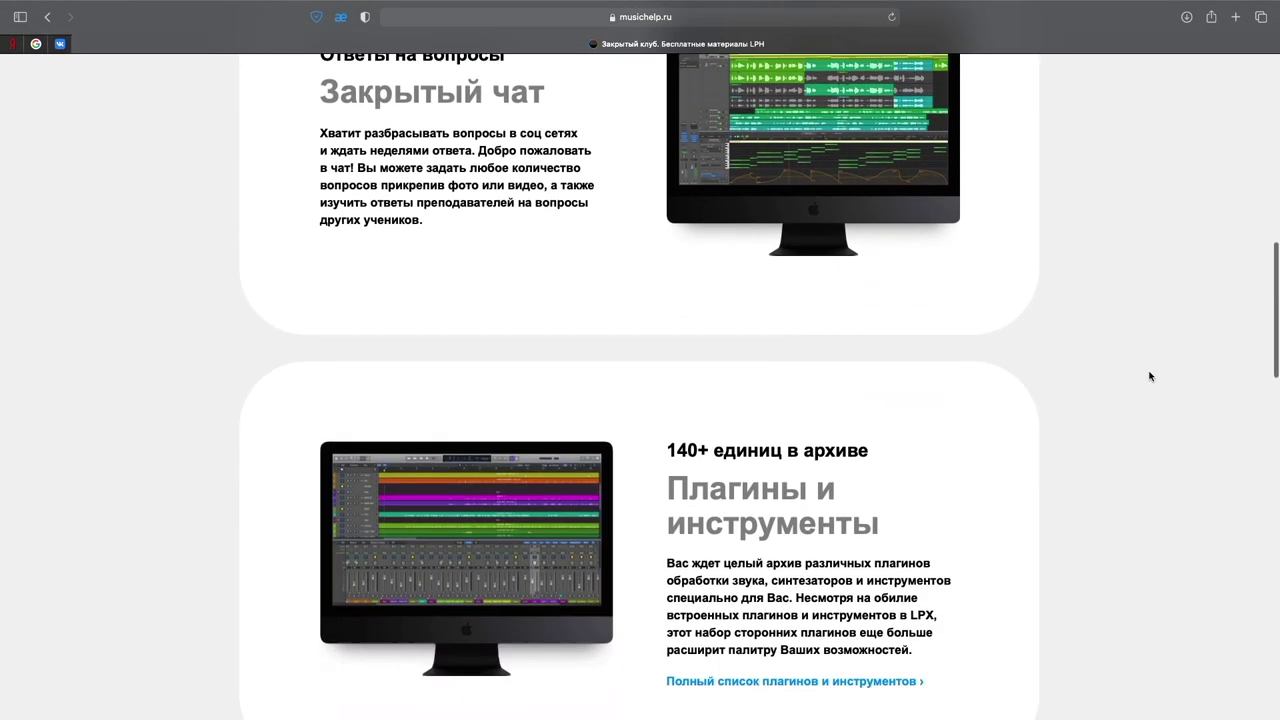
pyautogui.scroll(-13, 1150, 376)
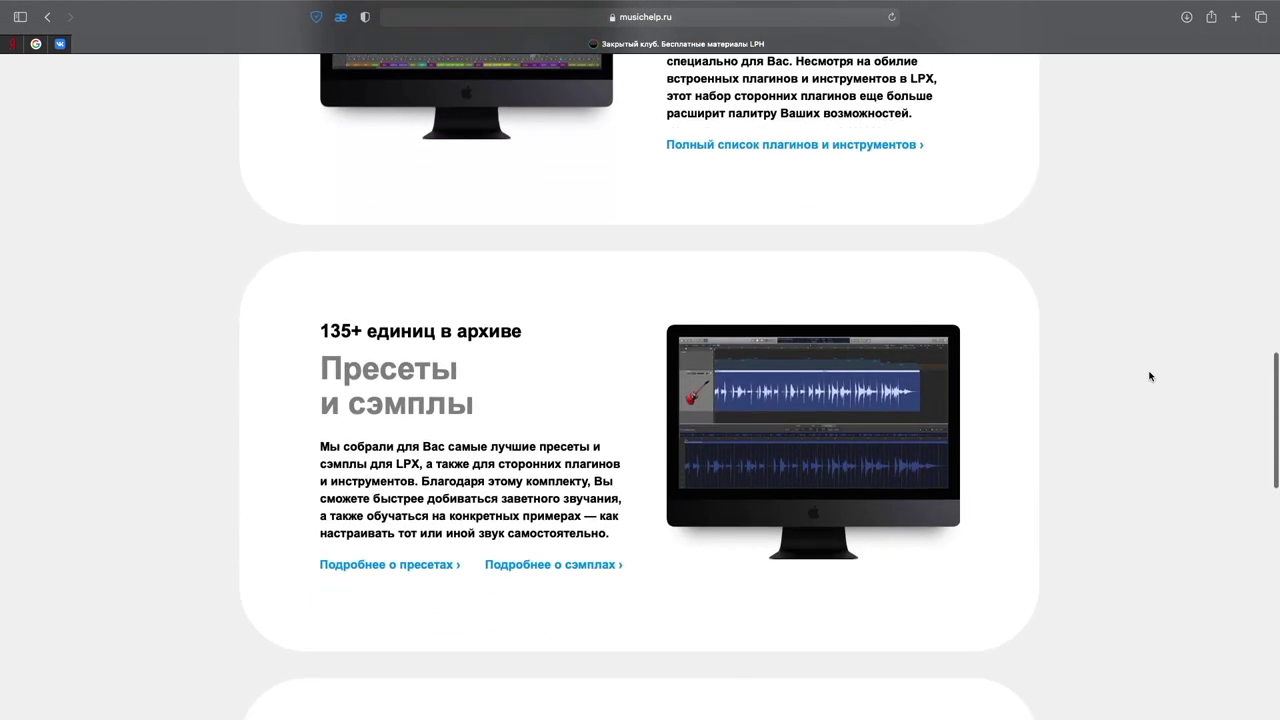
pyautogui.scroll(-11, 1150, 376)
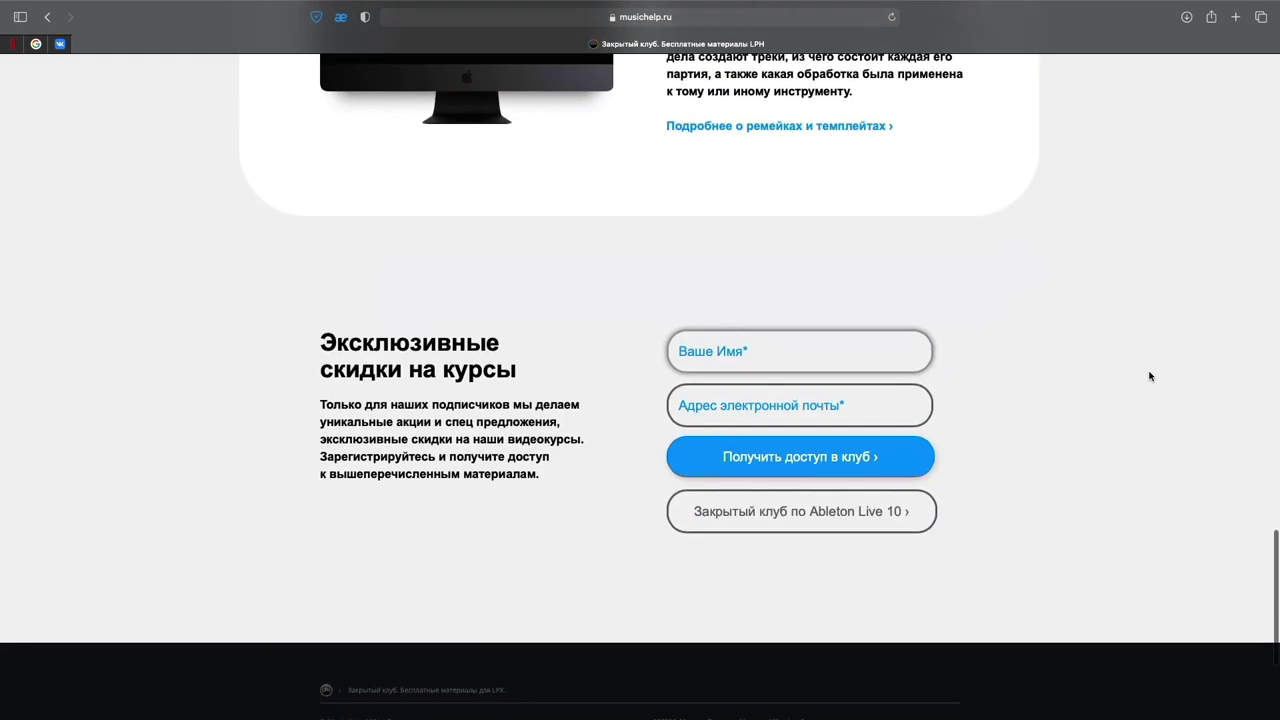
pyautogui.click(812, 348)
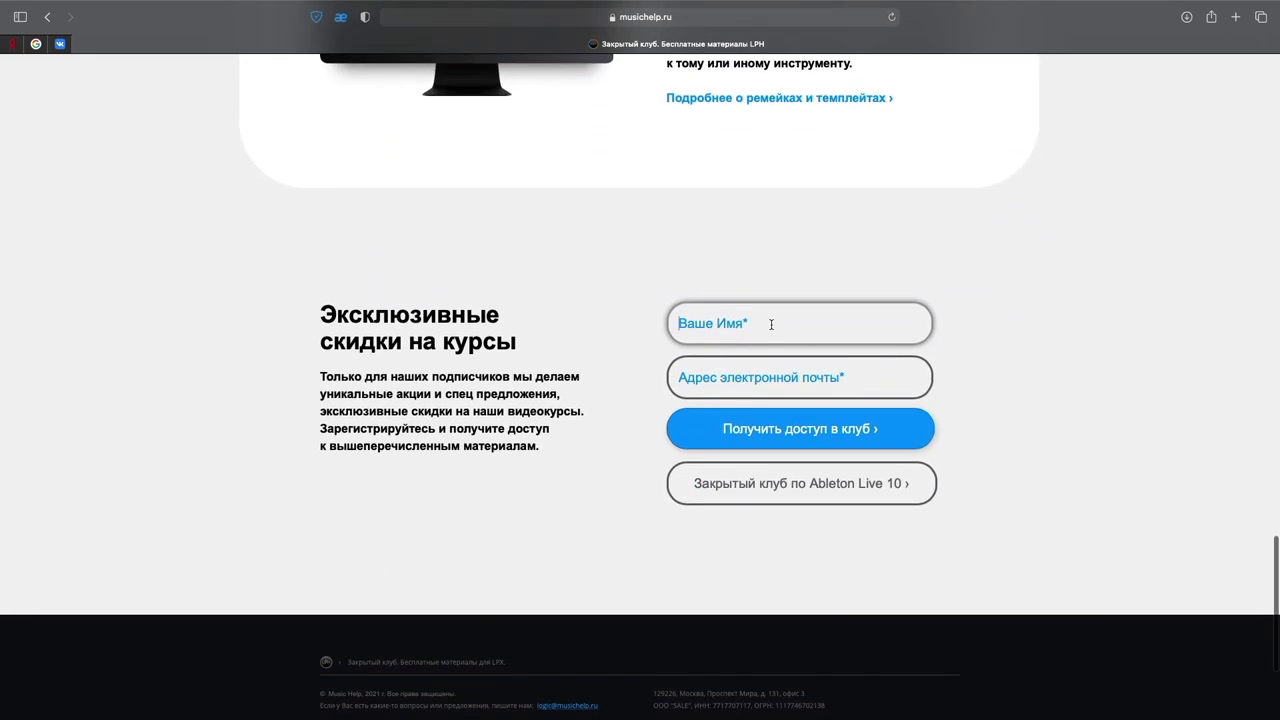
pyautogui.write('Dmitry')
pyautogui.click(716, 377)
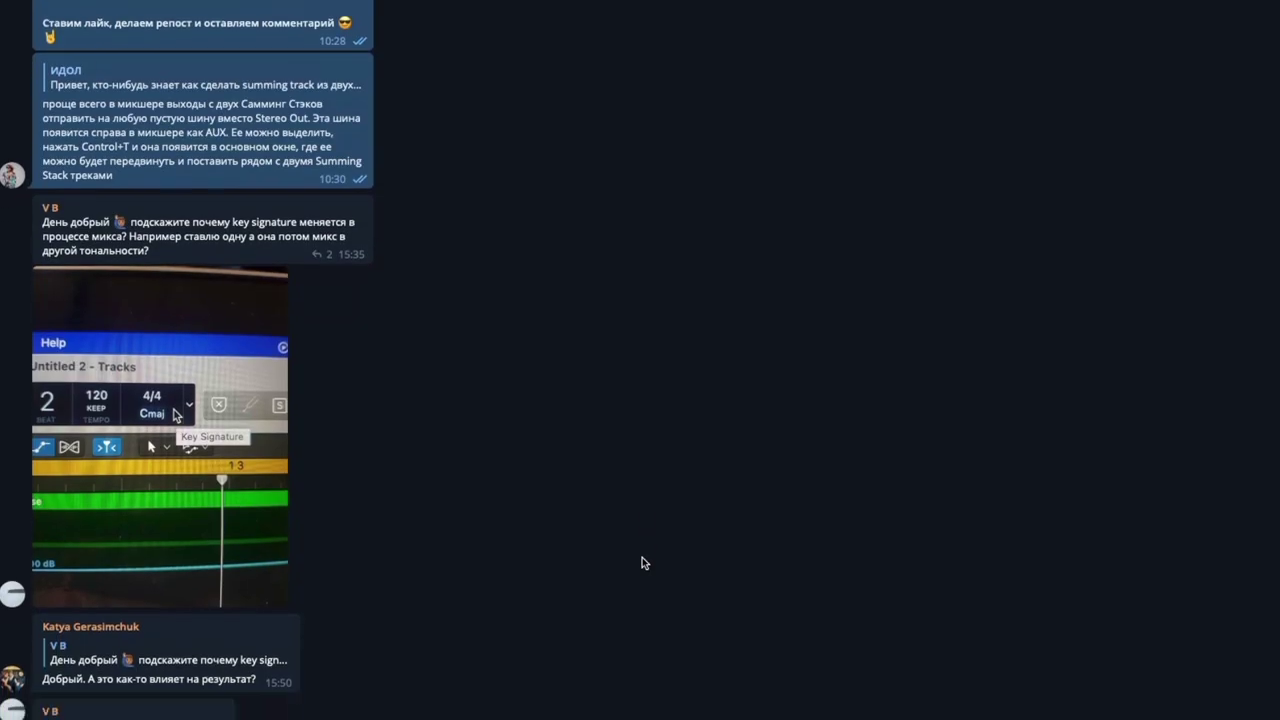
# Scroll further down the musichelp.ru sign-up page.
pyautogui.scroll(-8, 642, 557)
pyautogui.scroll(-5, 642, 557)
pyautogui.scroll(-6, 642, 557)
pyautogui.scroll(-7, 642, 557)
pyautogui.scroll(-7, 642, 557)
pyautogui.scroll(-1, 642, 557)
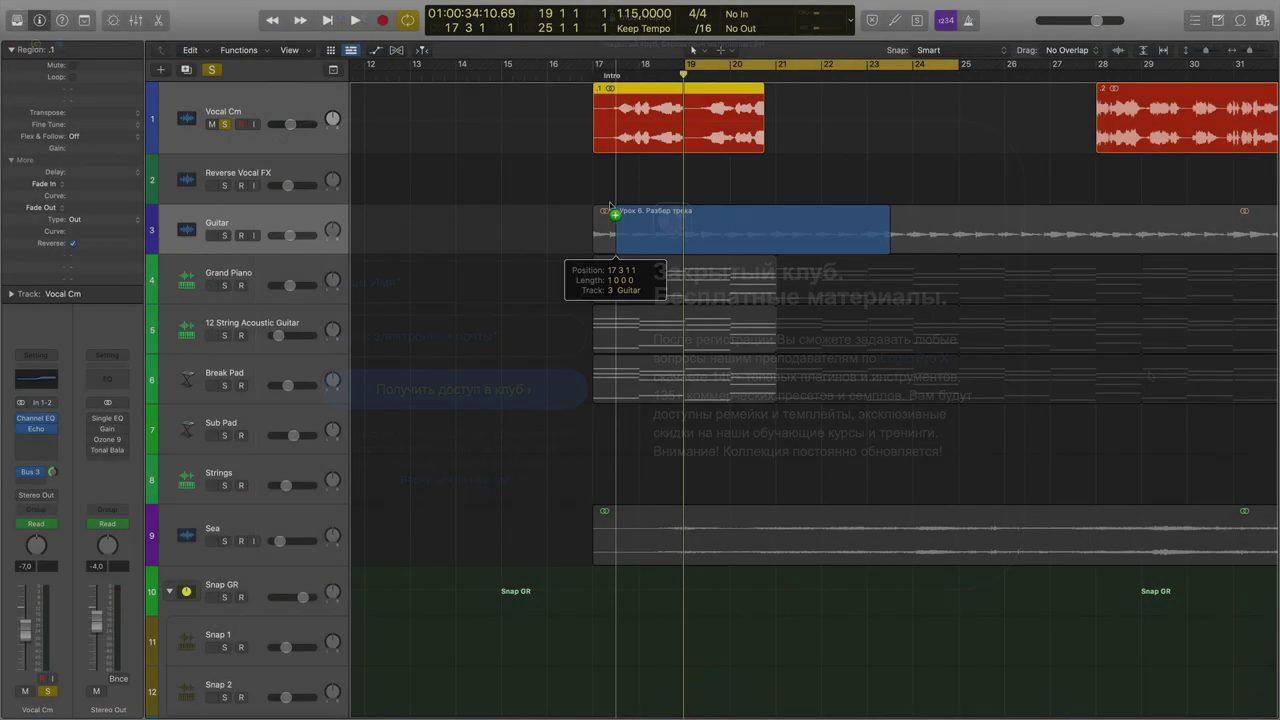
# Drop the bounced audio onto Reverse Vocal FX before bar 17 and raise the Vocal Cm Bus 3 send.
pyautogui.moveTo(600, 215); pyautogui.dragTo(607, 199)
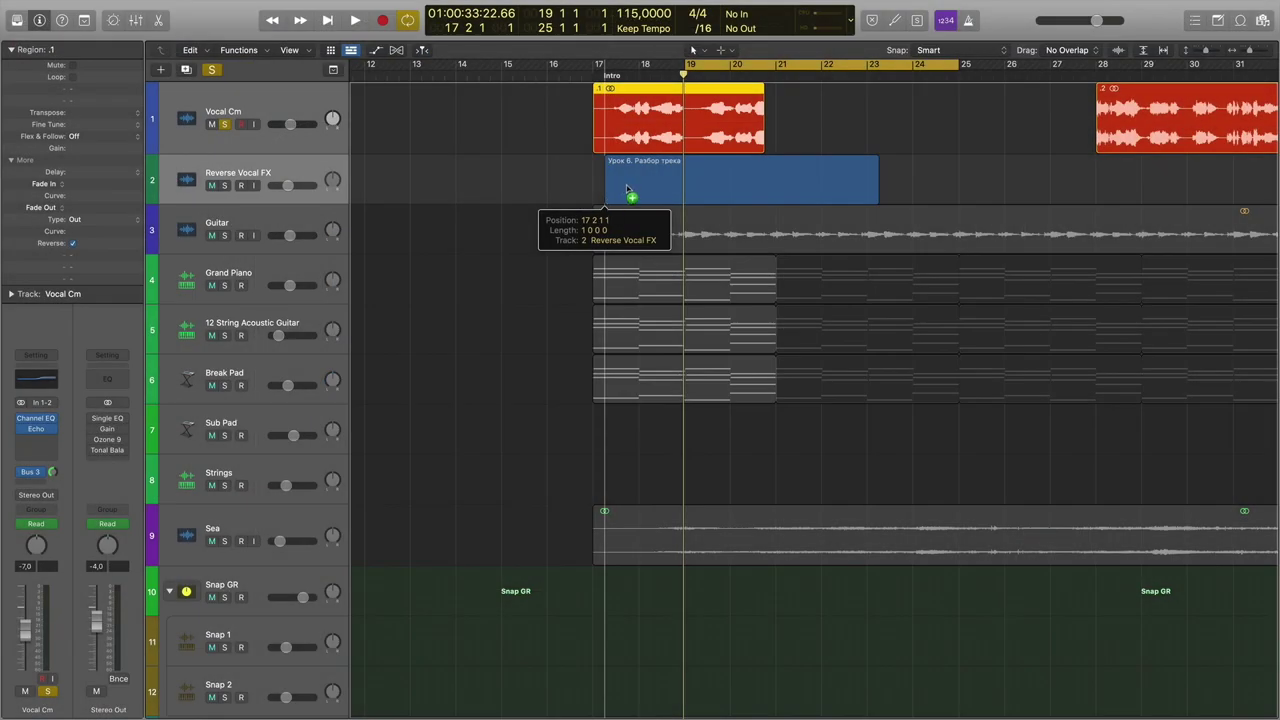
pyautogui.moveTo(627, 190); pyautogui.dragTo(627, 190)
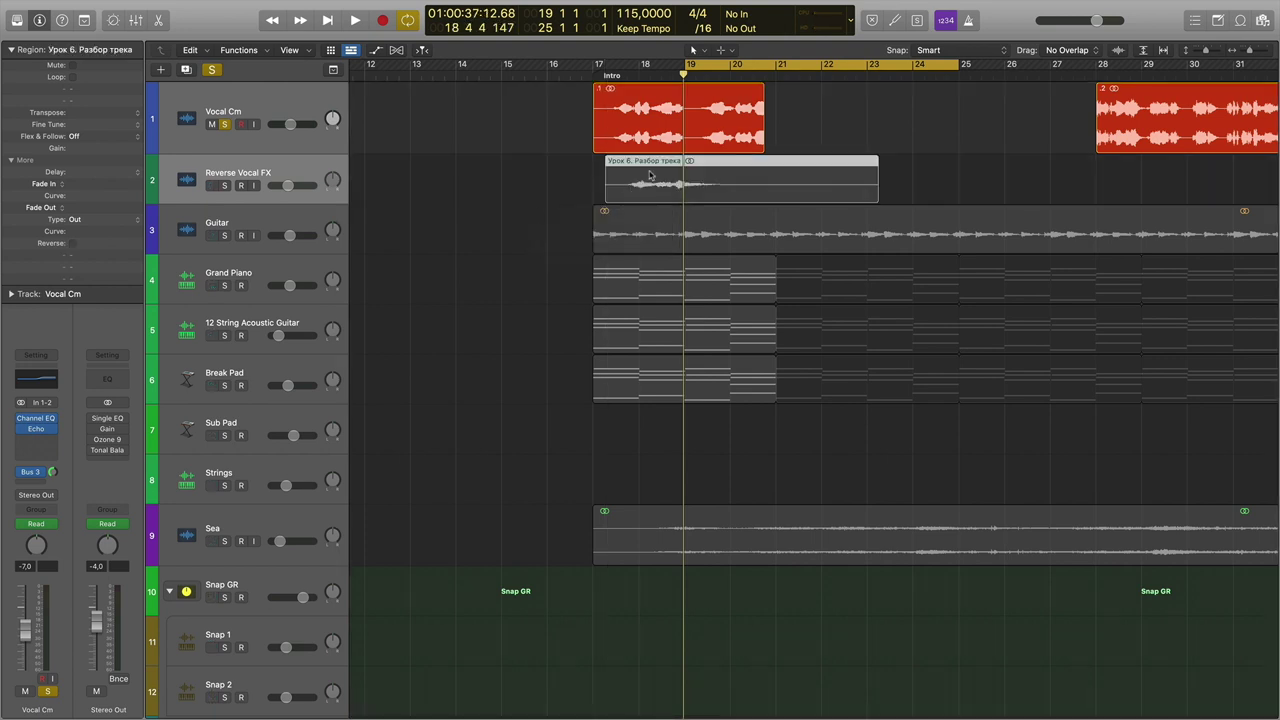
pyautogui.click(647, 138)
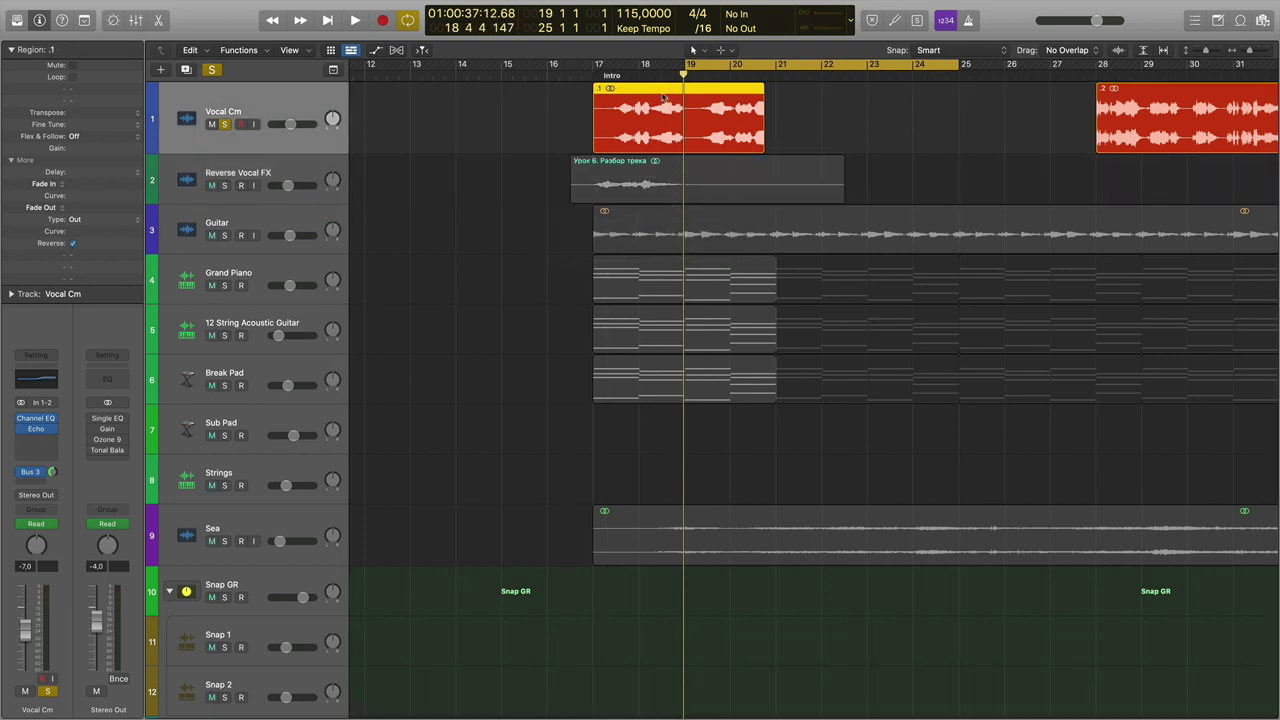
pyautogui.moveTo(52, 472); pyautogui.dragTo(52, 475)
# Shorten the Aux 3 ChromaVerb decay to 1.70 s, then close and recheck the plugin window.
pyautogui.click(107, 440)
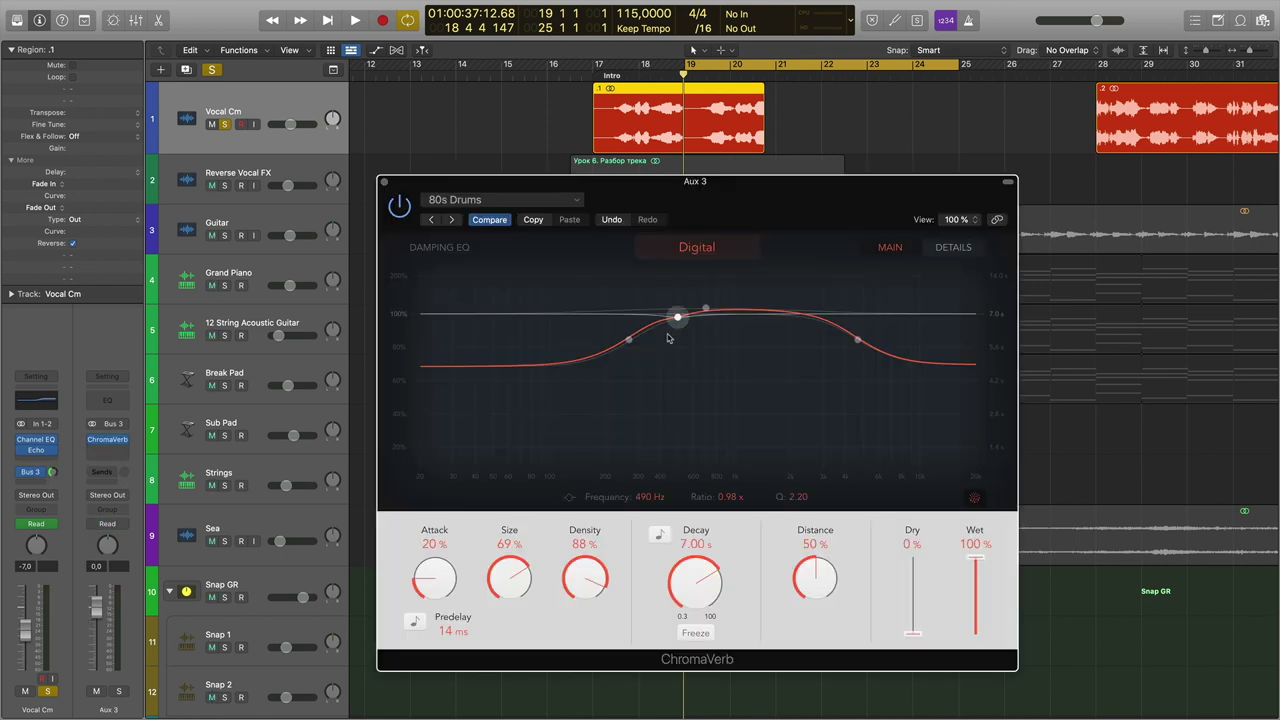
pyautogui.moveTo(708, 600); pyautogui.dragTo(706, 617)
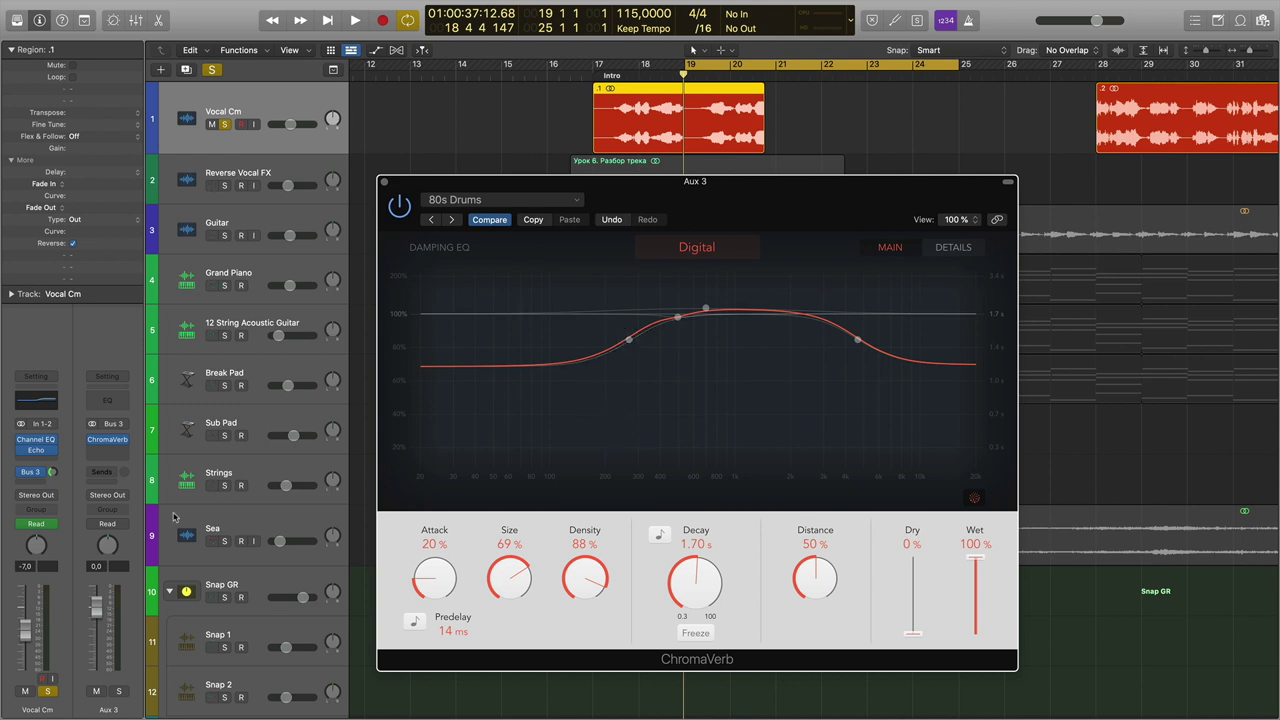
pyautogui.click(383, 185)
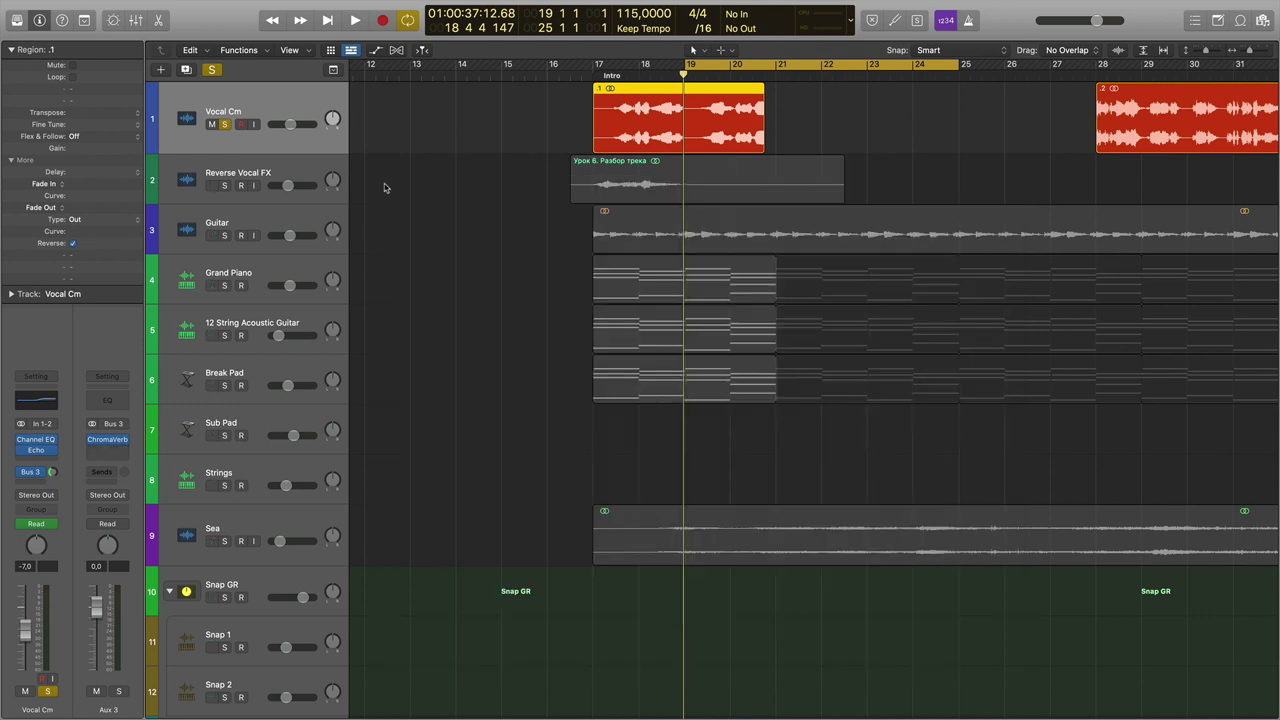
pyautogui.click(107, 441)
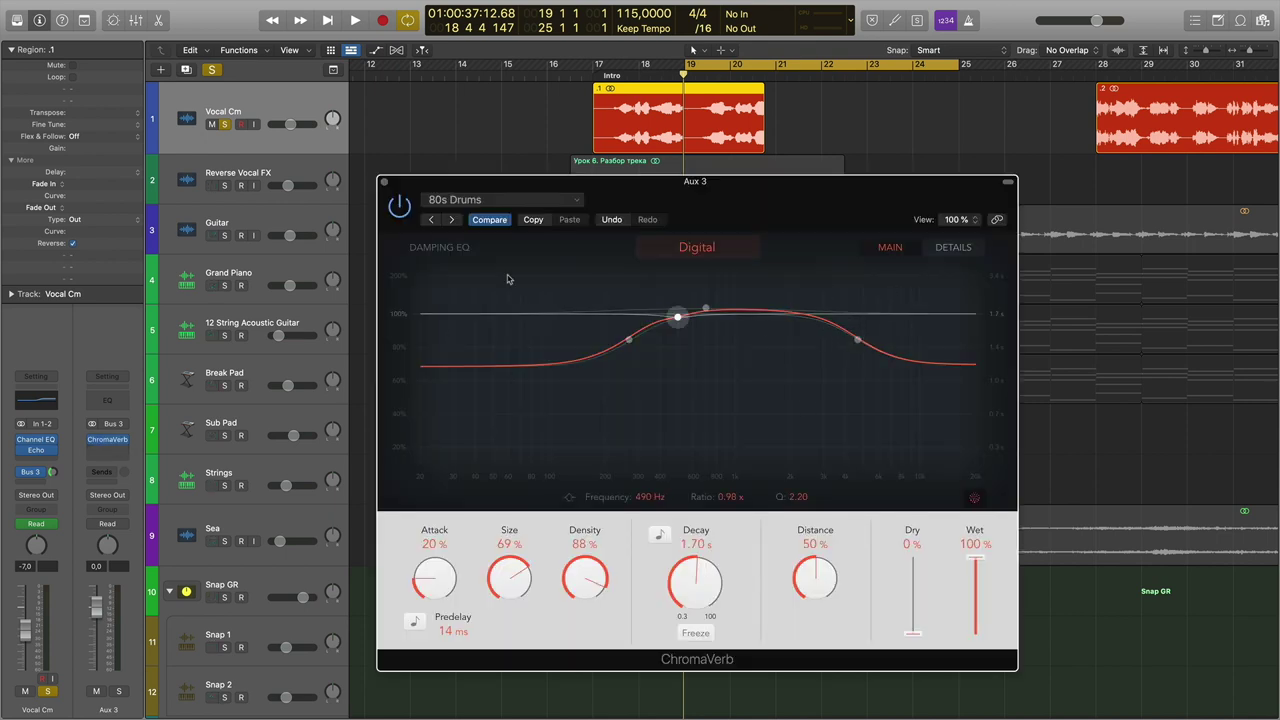
pyautogui.click(385, 184)
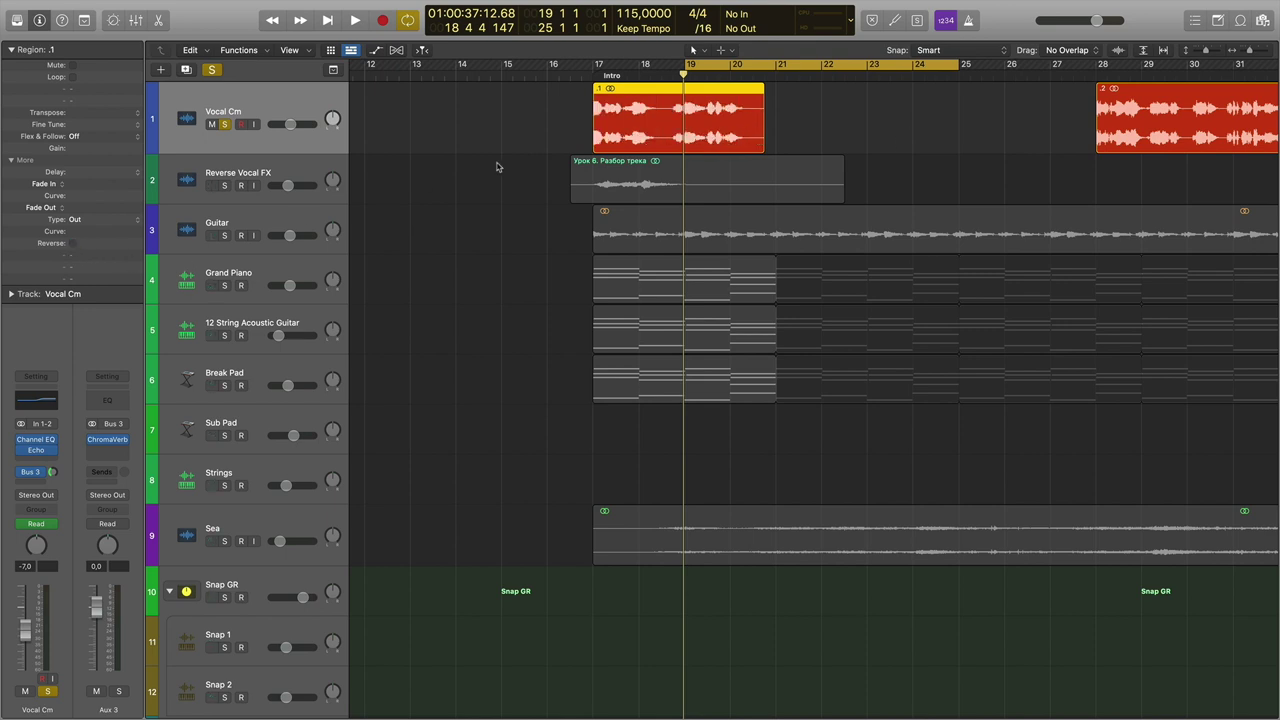
# Extend the second Vocal Cm region's start leftward to meet the first region.
pyautogui.click(628, 172)
pyautogui.click(640, 124)
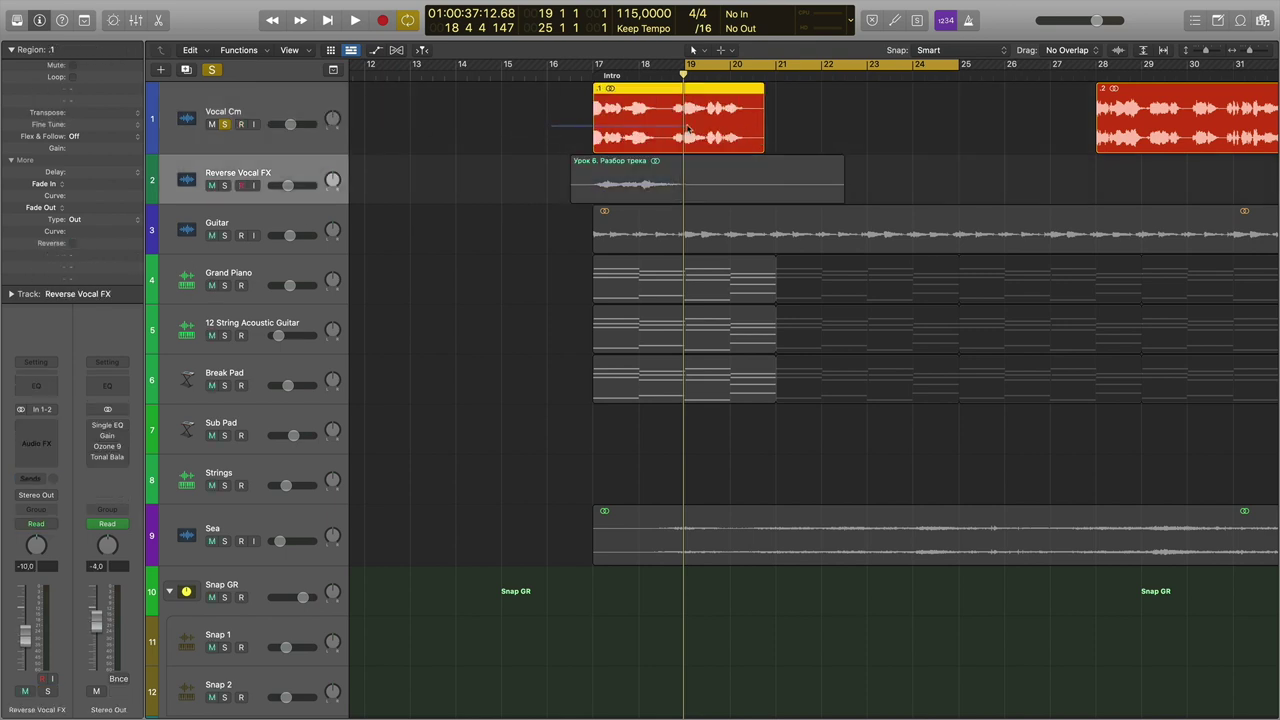
pyautogui.click(832, 127)
pyautogui.moveTo(1098, 145); pyautogui.dragTo(720, 142)
pyautogui.click(551, 138)
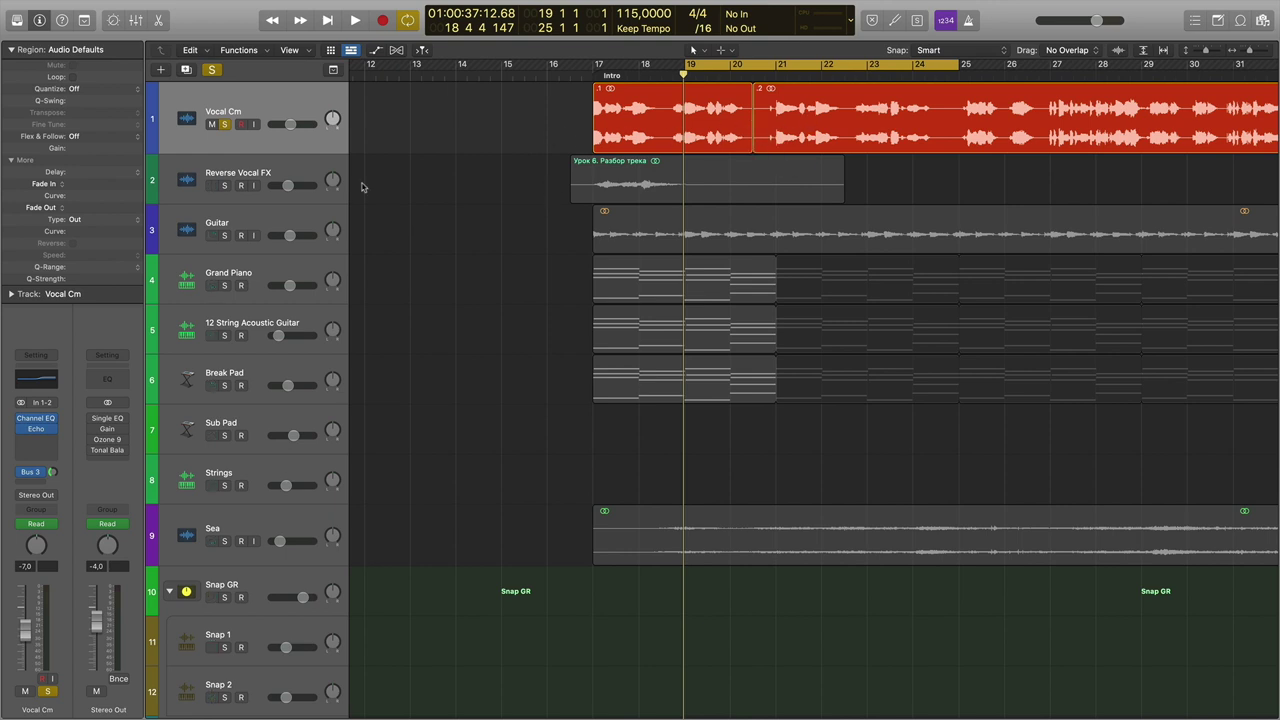
# Solo Reverse Vocal FX instead of Vocal Cm and re-enable the Stereo Out plugins.
pyautogui.click(225, 124)
pyautogui.click(224, 185)
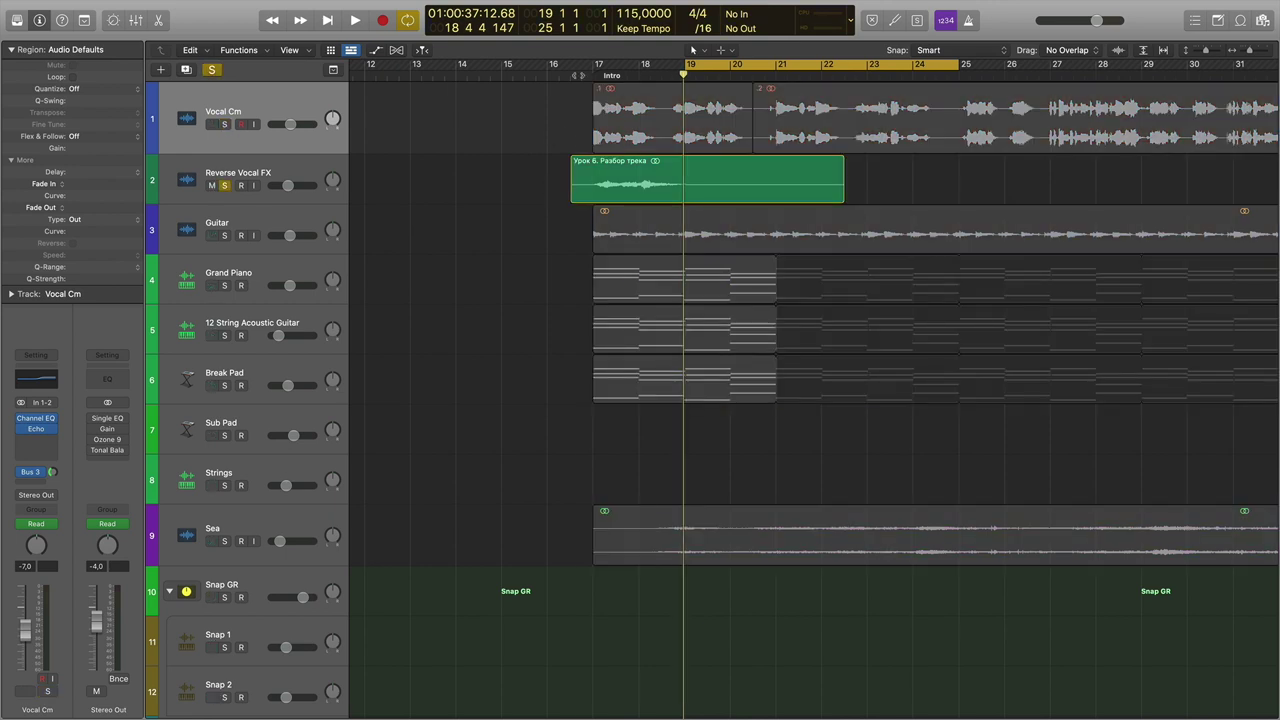
pyautogui.click(96, 420)
pyautogui.moveTo(93, 432); pyautogui.dragTo(92, 450)
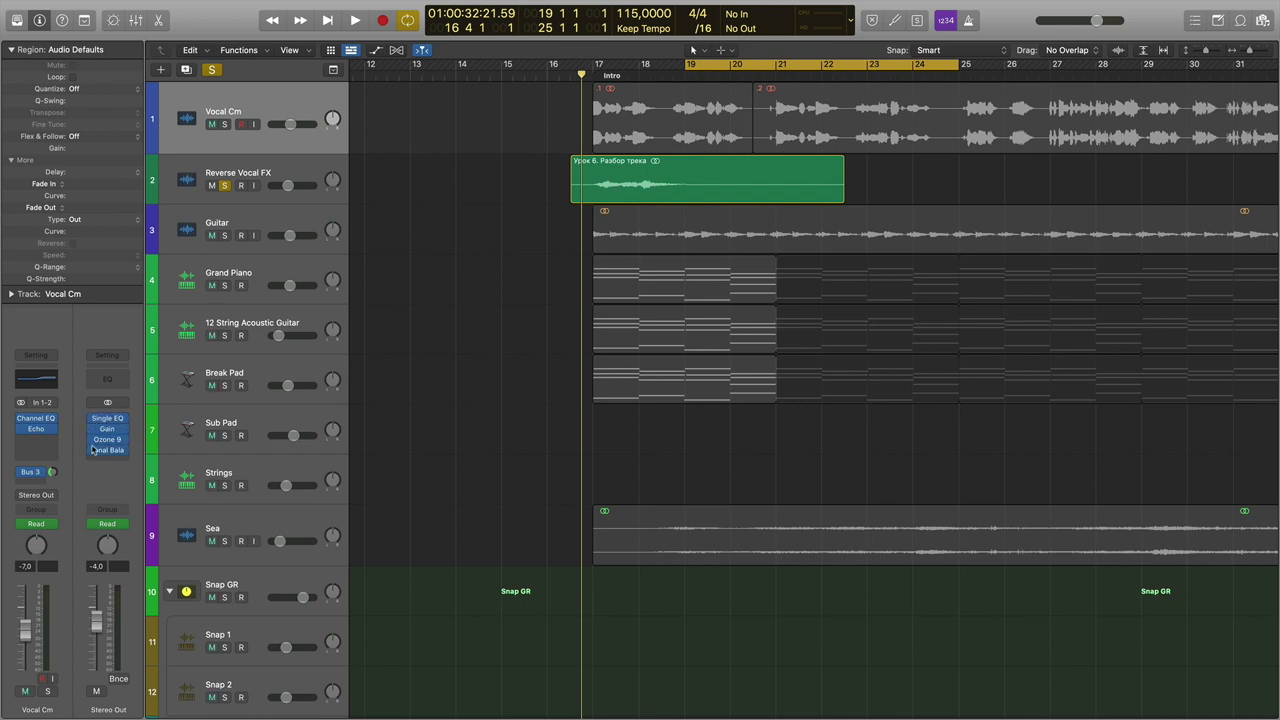
# Audition the soloed Reverse Vocal FX track while making it taller.
pyautogui.press('space')
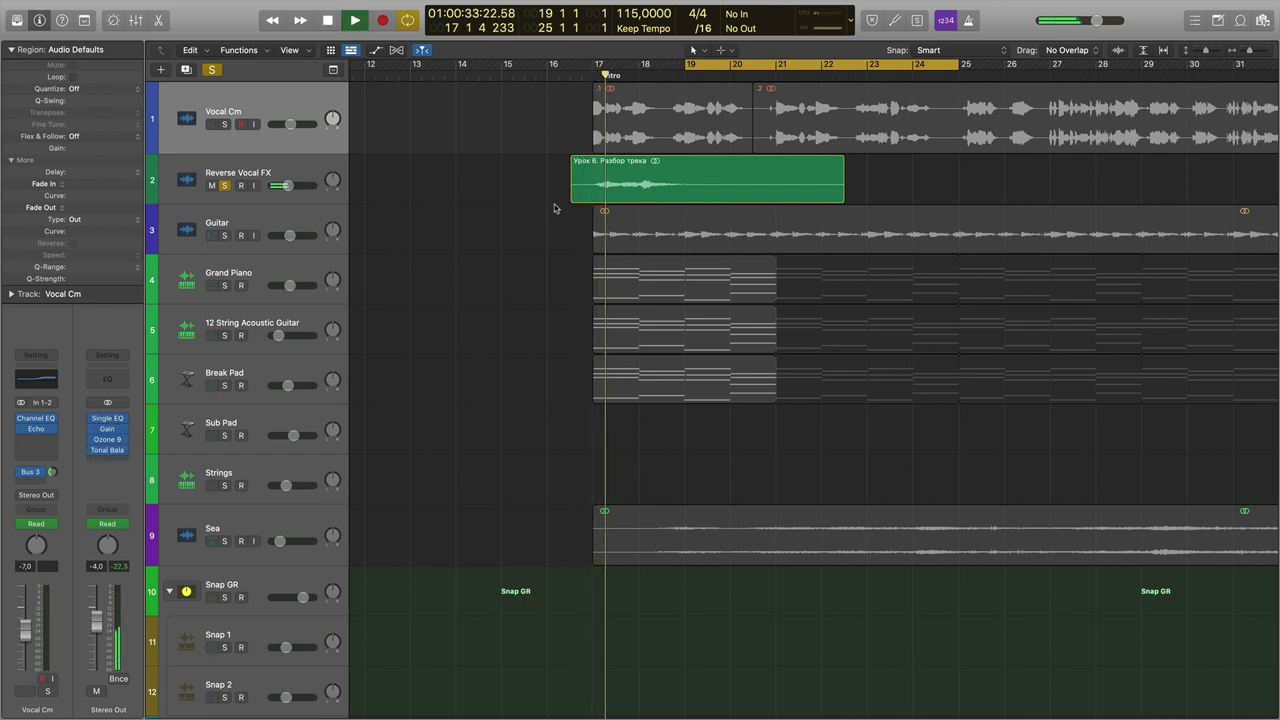
pyautogui.moveTo(241, 204); pyautogui.dragTo(241, 255)
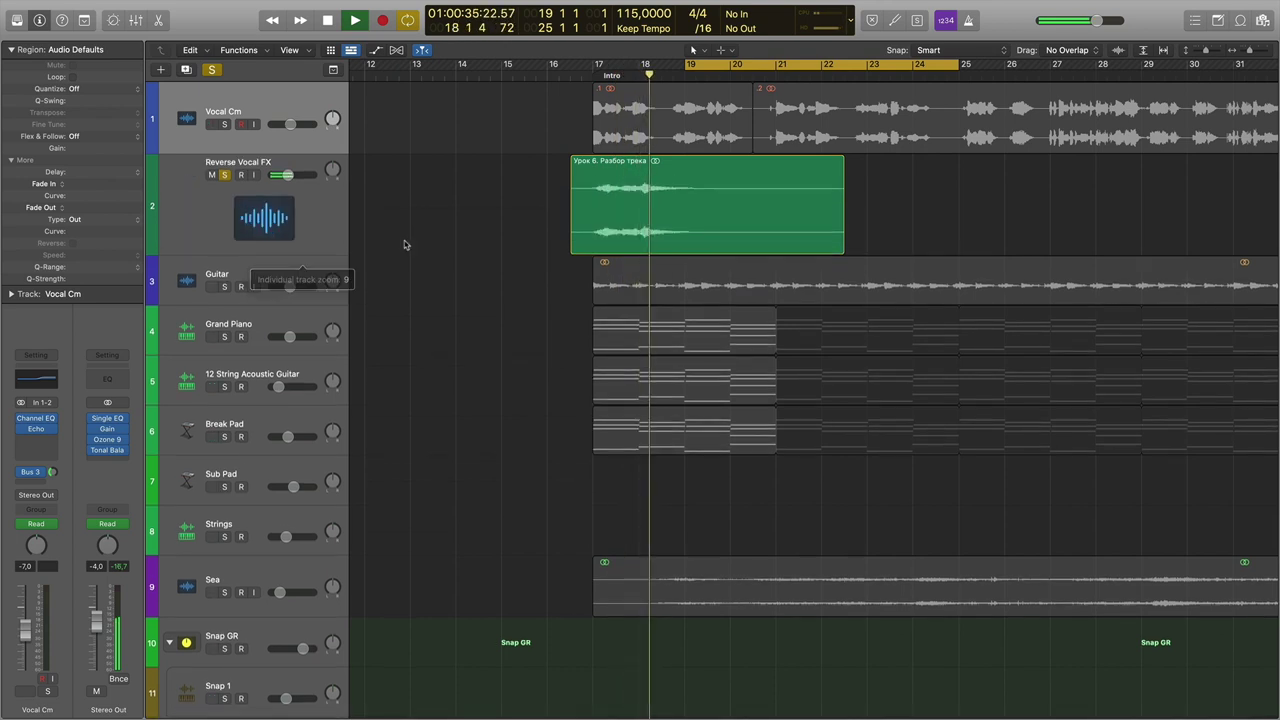
pyautogui.press('space')
# Reverse the Reverse Vocal FX region, move it earlier toward bar 13, and audition the swell.
pyautogui.click(600, 200)
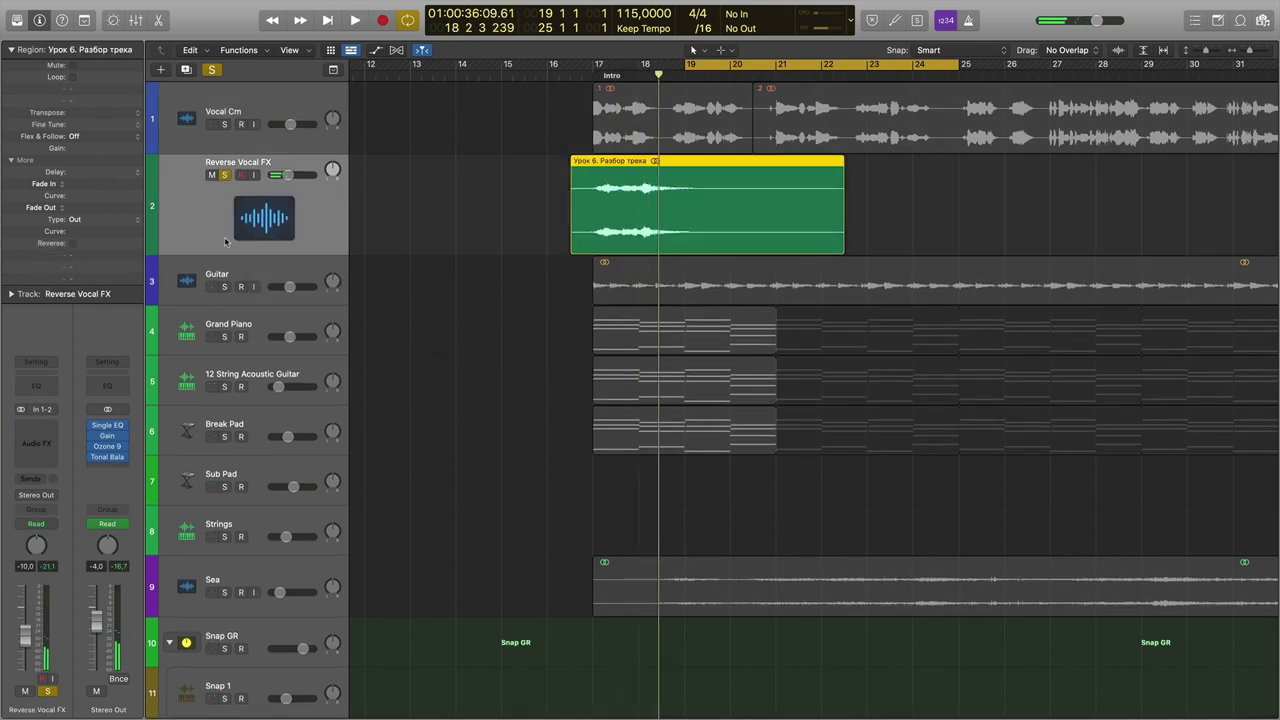
pyautogui.click(72, 244)
pyautogui.moveTo(724, 180); pyautogui.dragTo(582, 181)
pyautogui.click(582, 75)
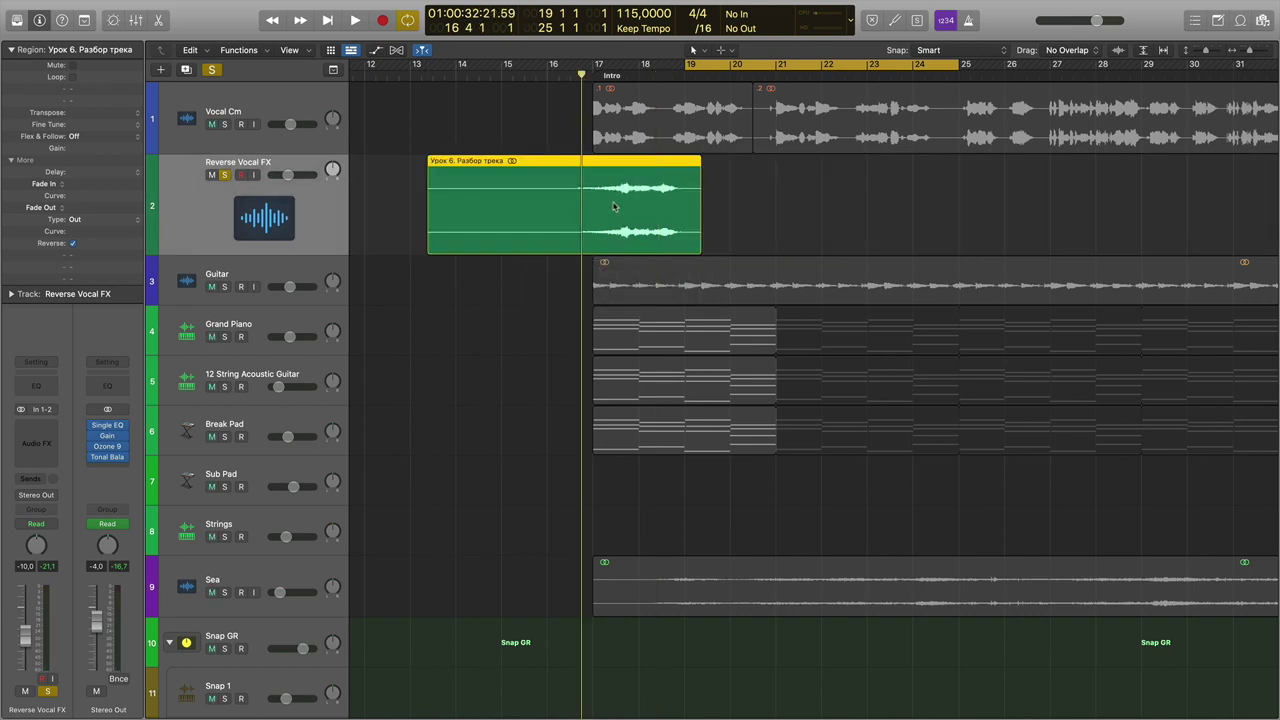
pyautogui.press('space')
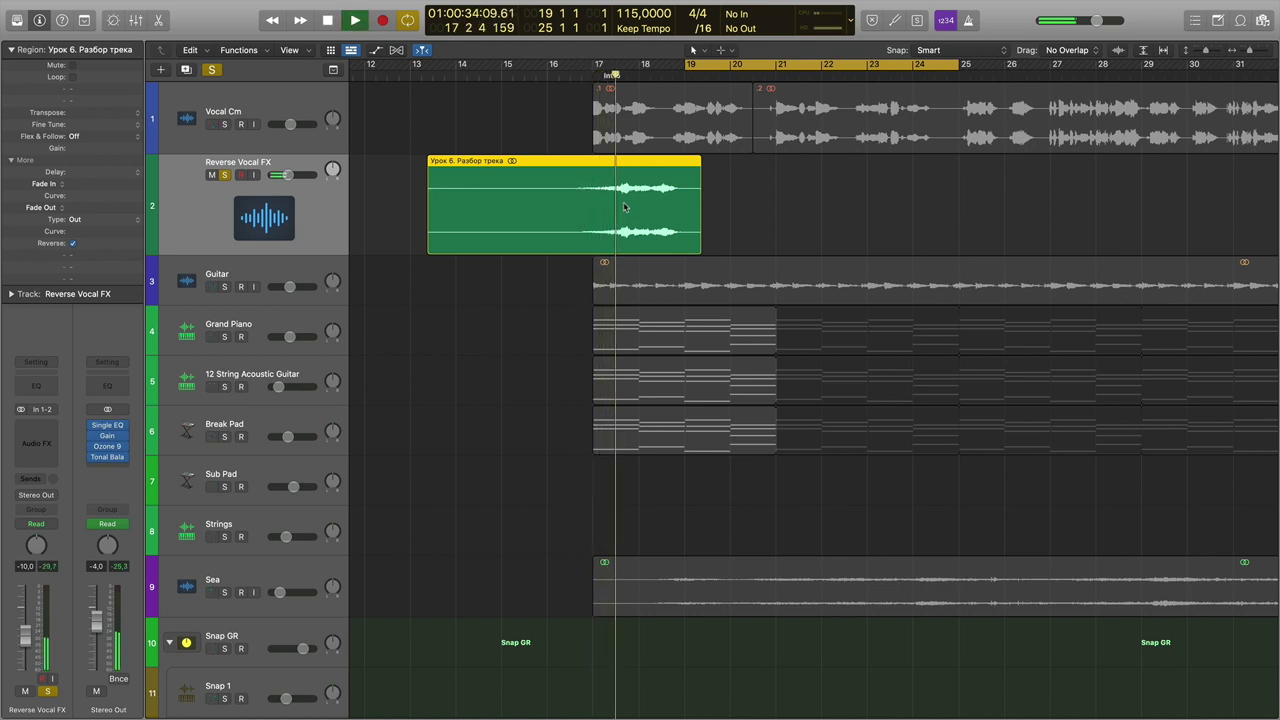
pyautogui.press('space')
# Trim the region's end back to bar 17 and play it from there.
pyautogui.moveTo(696, 240); pyautogui.dragTo(620, 242)
pyautogui.click(590, 76)
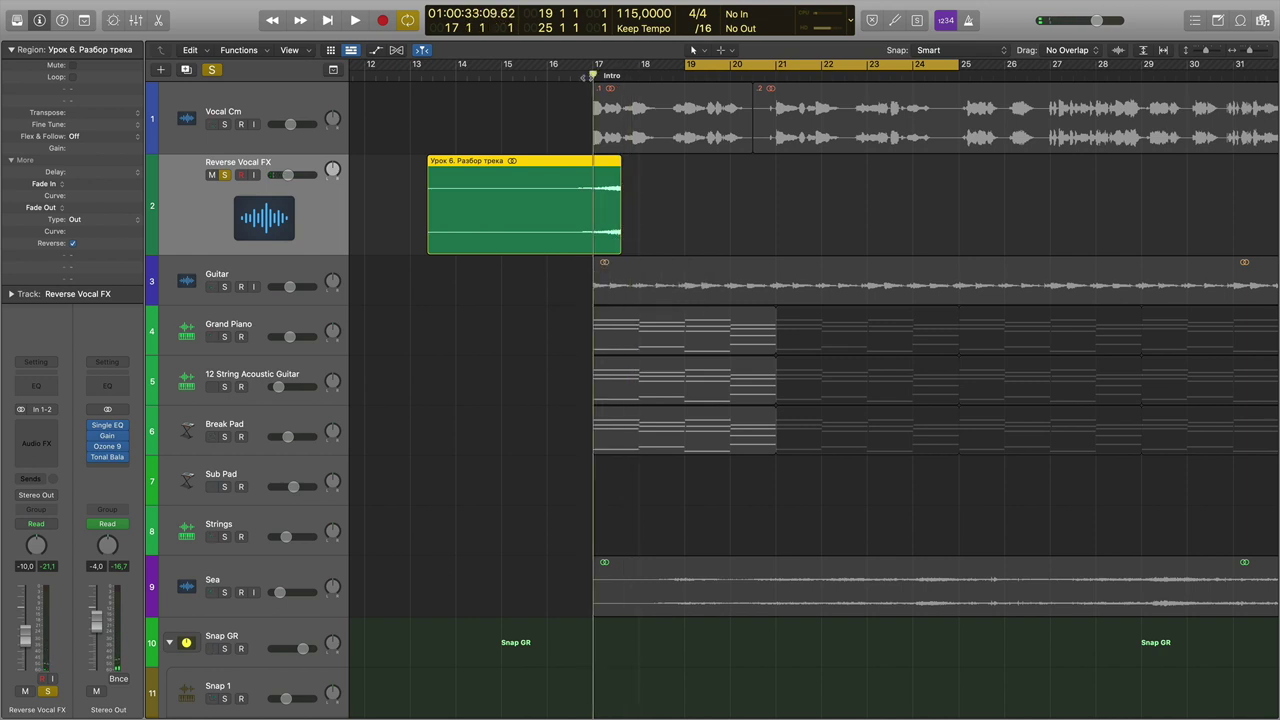
pyautogui.press('space')
pyautogui.press('space')
# Use the Fade Tool to add a short fade-out (82) at the reversed region's end.
pyautogui.press('z')
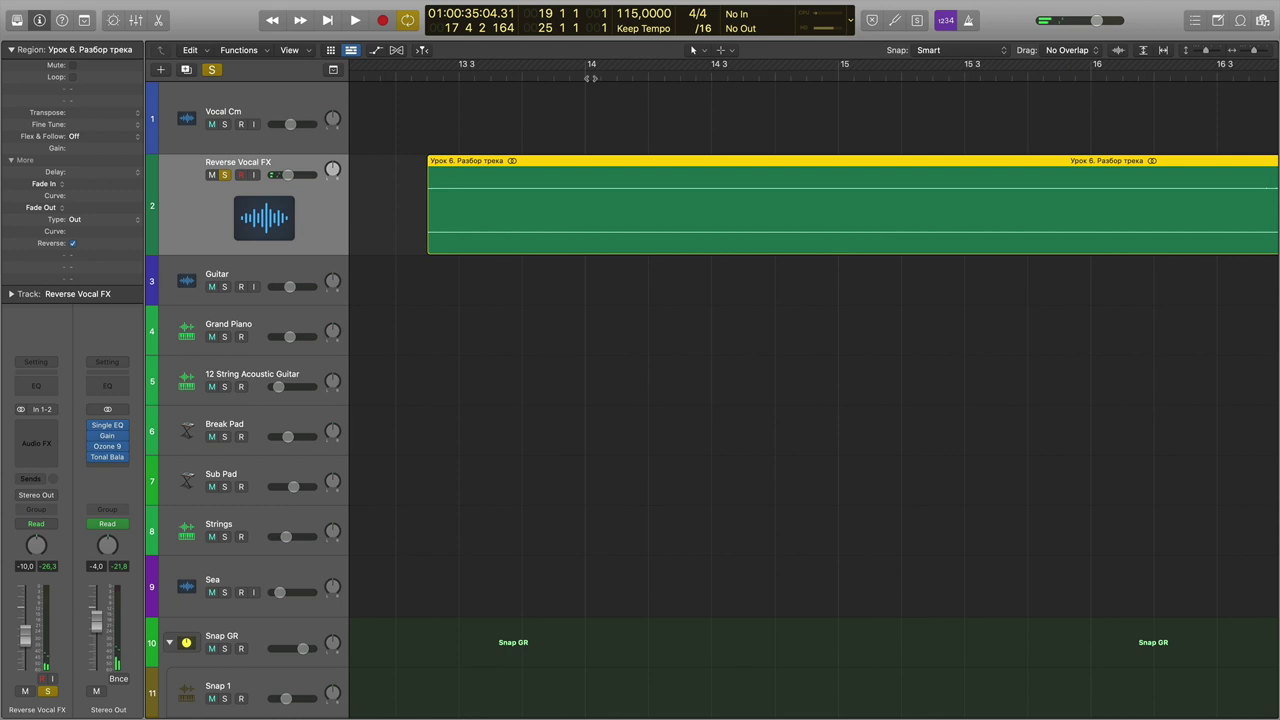
pyautogui.press('z')
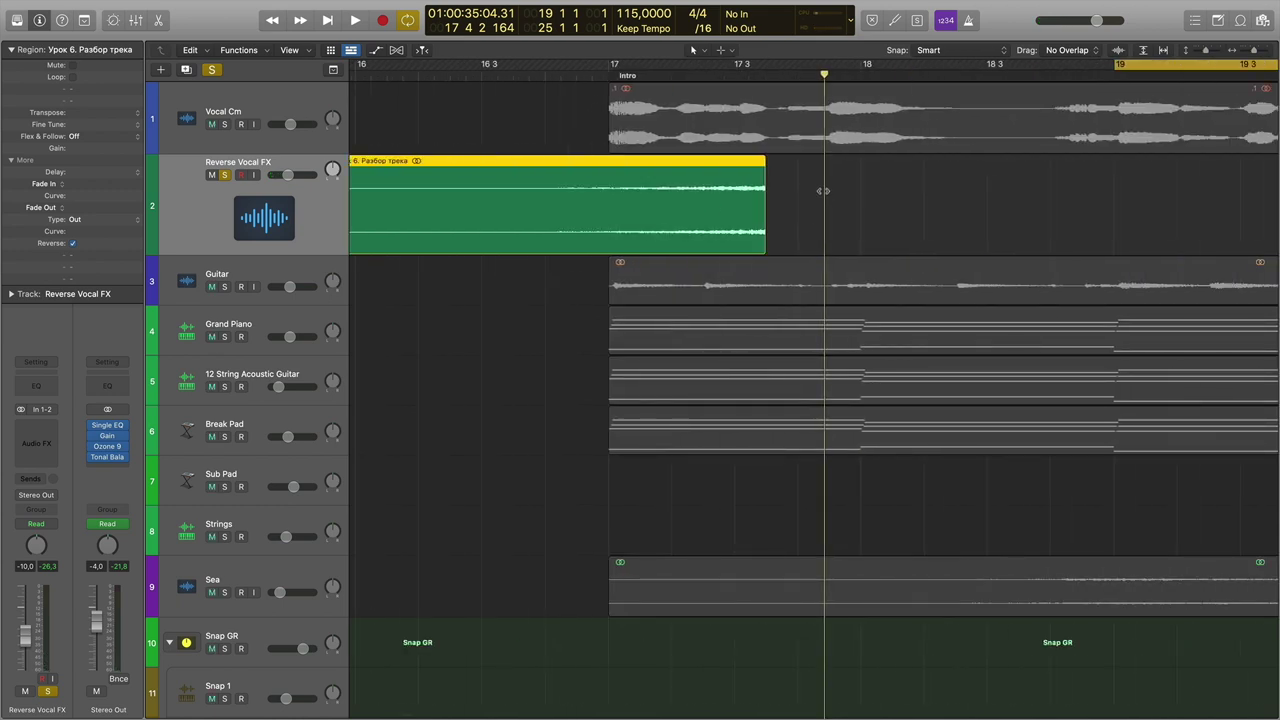
pyautogui.press('t')
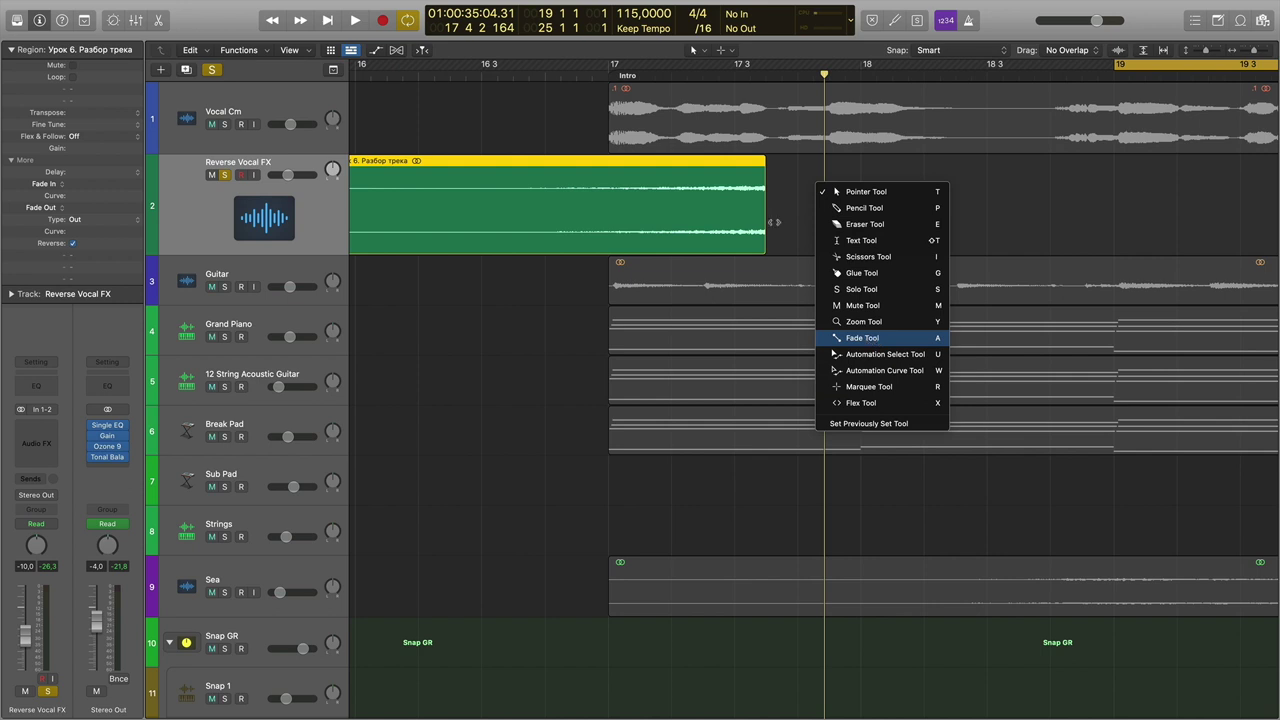
pyautogui.click(855, 338)
pyautogui.moveTo(767, 173); pyautogui.dragTo(754, 169)
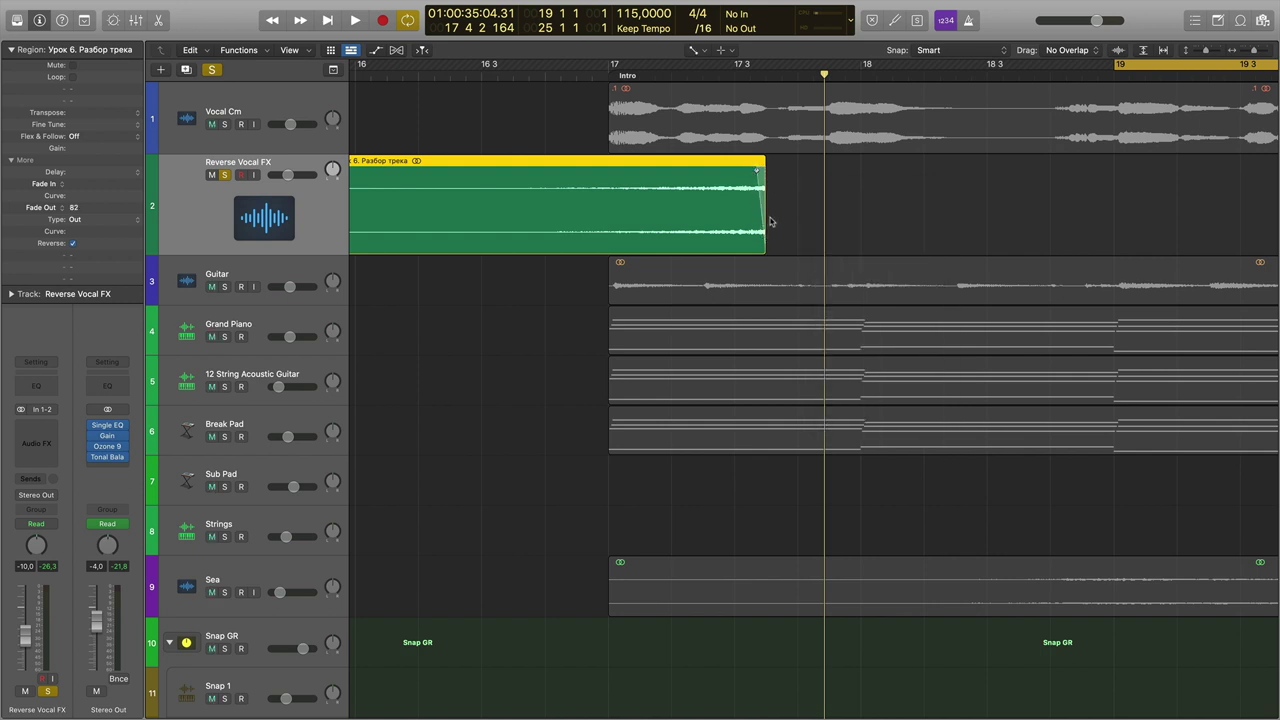
# Audition the faded ending from just before bar 17, then return to the Pointer Tool.
pyautogui.click(560, 76)
pyautogui.press('space')
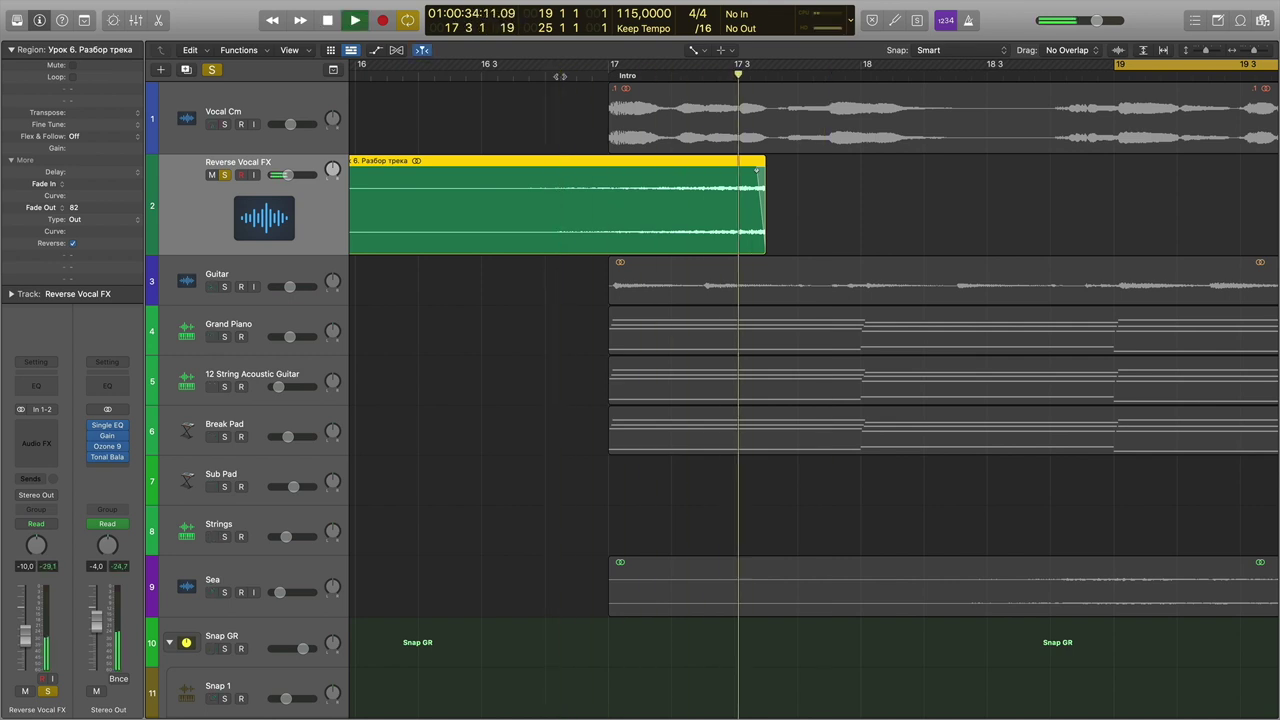
pyautogui.press('space')
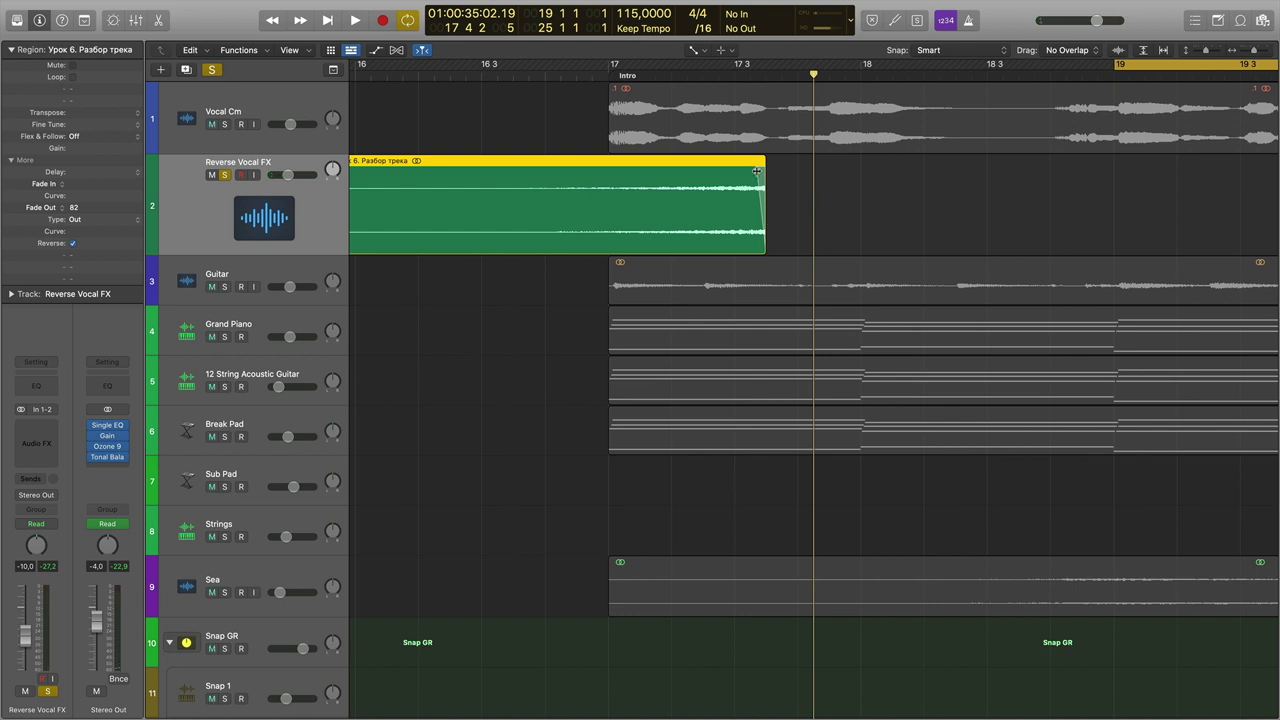
pyautogui.press('t')
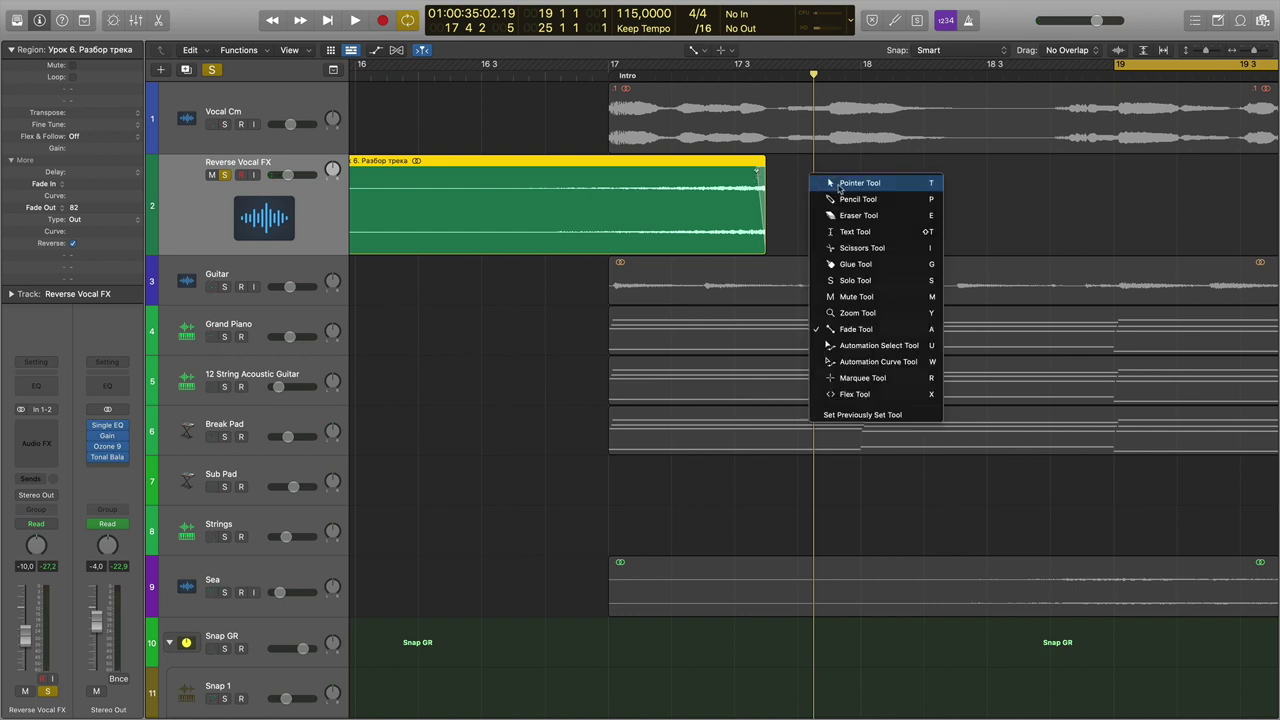
pyautogui.click(838, 186)
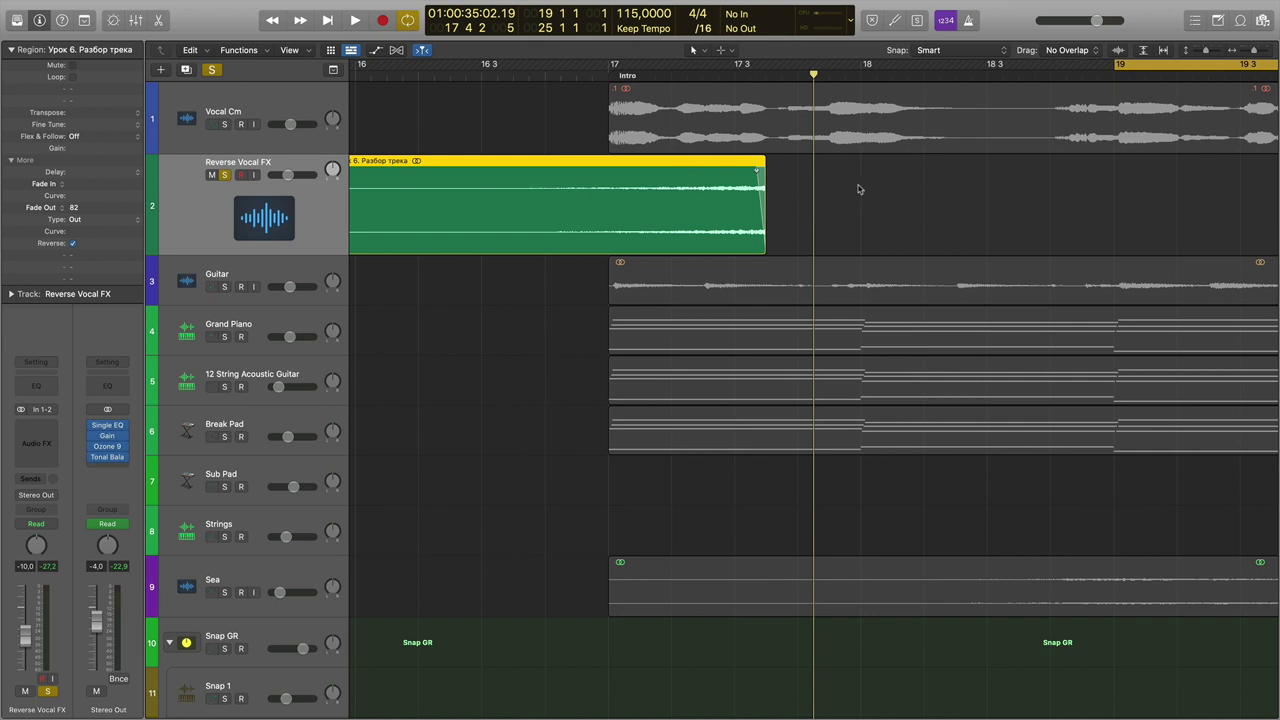
# Shift the reversed Reverse Vocal FX region earlier in the timeline.
pyautogui.press('t')
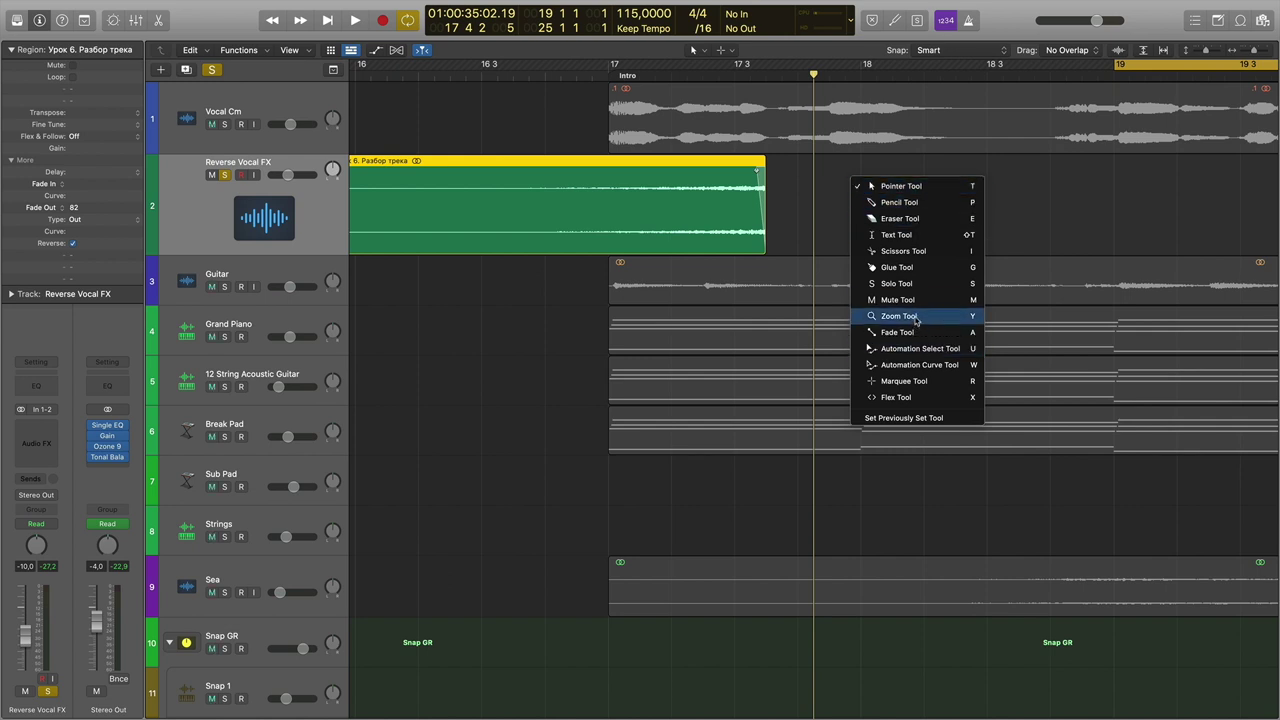
pyautogui.click(825, 202)
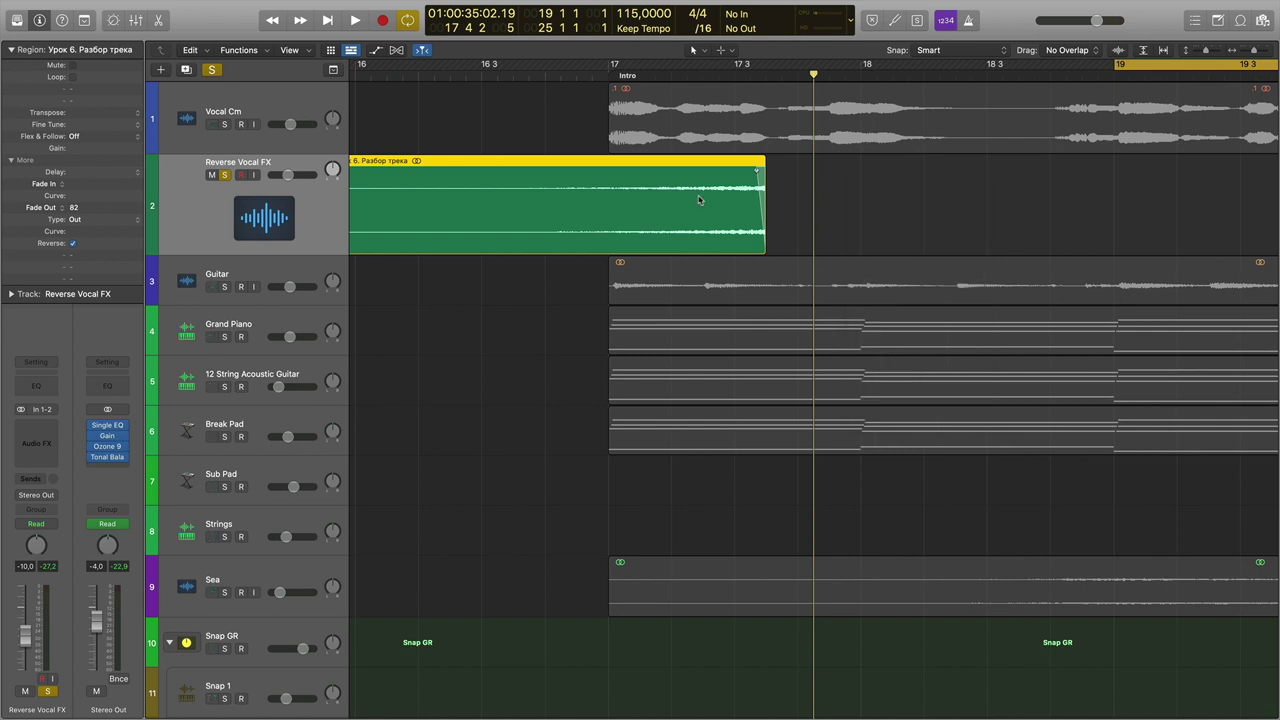
pyautogui.moveTo(711, 166); pyautogui.dragTo(553, 168)
pyautogui.hscroll(-3, 617, 228)
# Solo Vocal Cm, audition it against the reversed region, and nudge the region slightly later.
pyautogui.click(224, 124)
pyautogui.press('space')
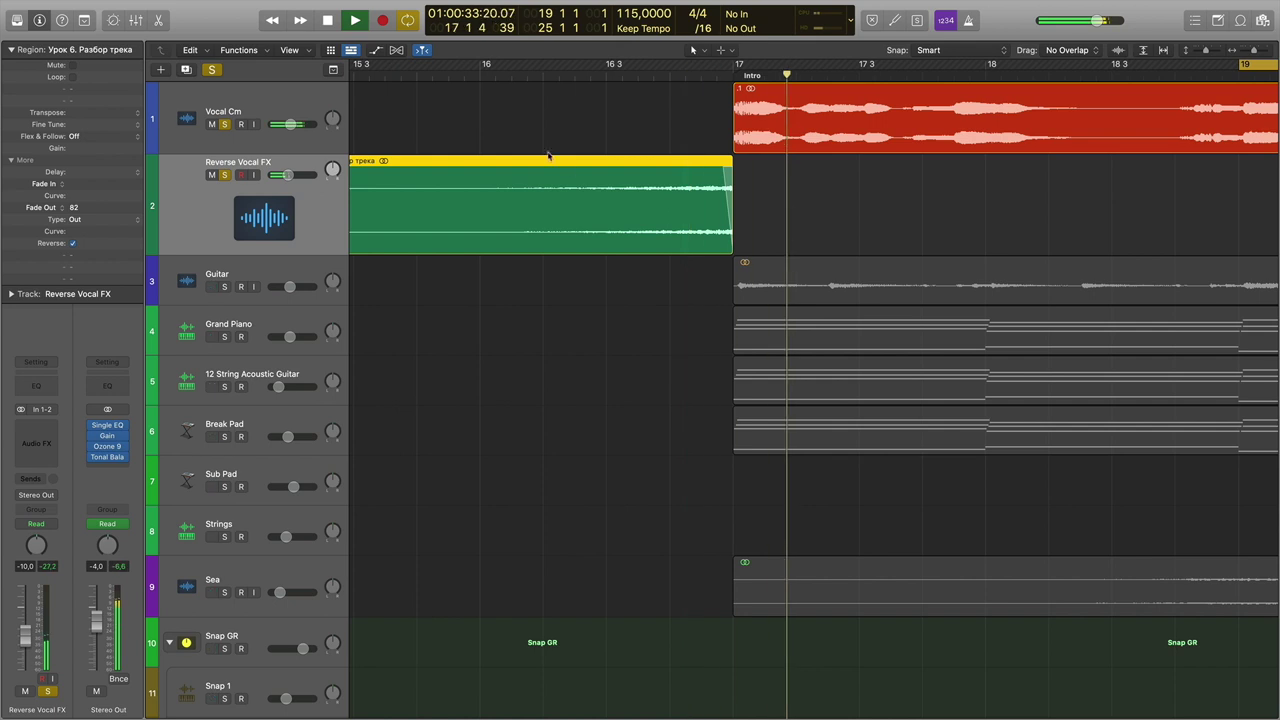
pyautogui.press('space')
pyautogui.moveTo(628, 168); pyautogui.dragTo(645, 224)
pyautogui.click(401, 80)
pyautogui.press('super+Left')
pyautogui.press('super+Left')
pyautogui.press('super+Left')
pyautogui.press('super+Left')
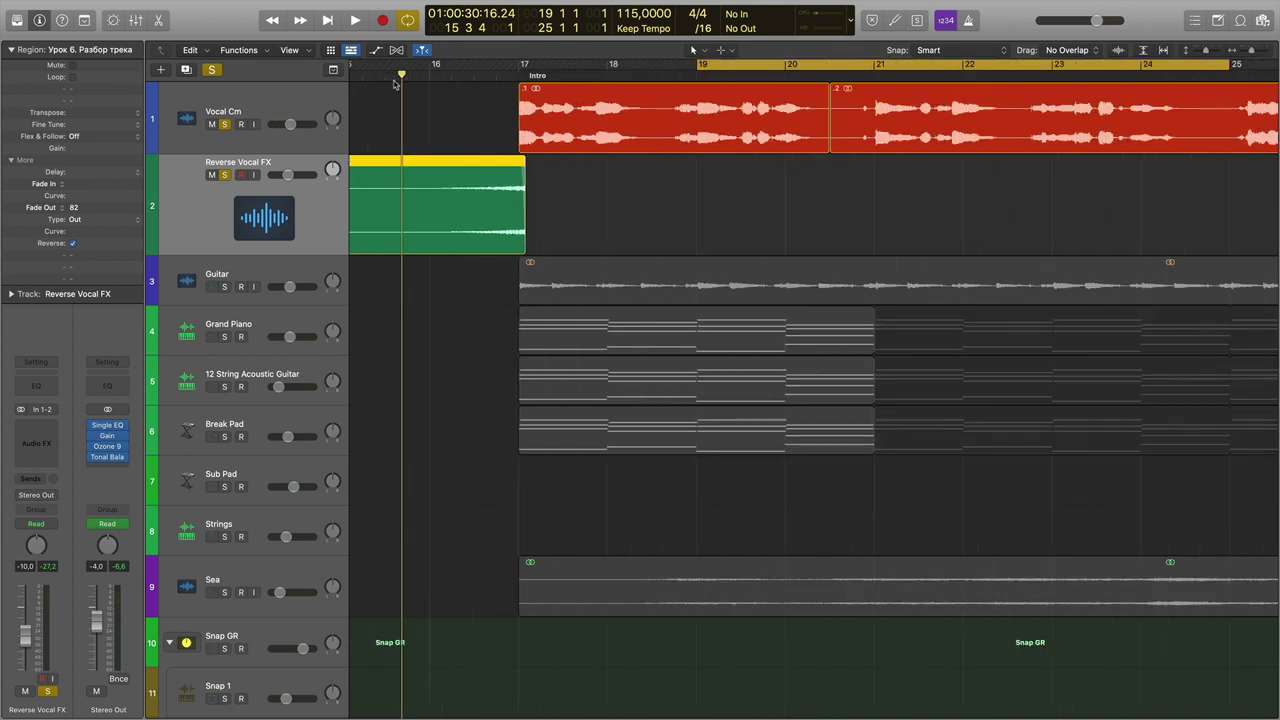
pyautogui.hscroll(-5, 470, 118)
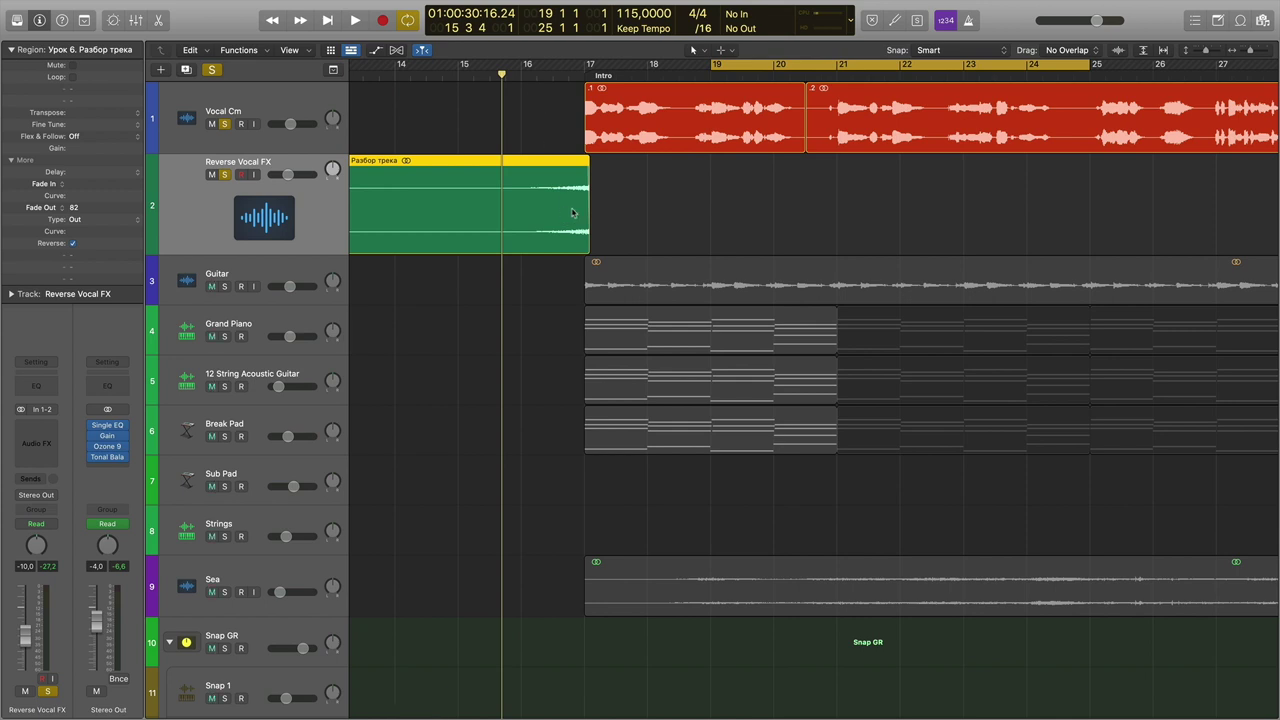
# Align the reversed region's right edge to bar 17 and preview it from just before.
pyautogui.click(585, 76)
pyautogui.scroll(3, 585, 80)
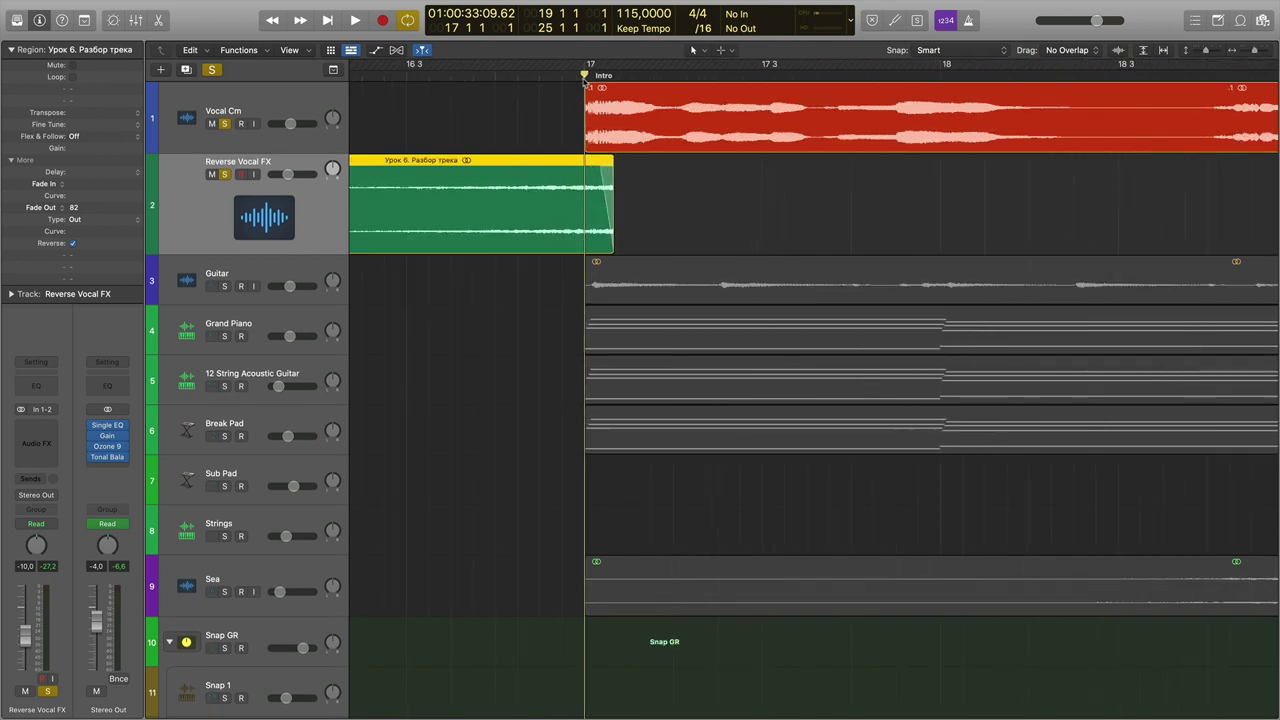
pyautogui.moveTo(586, 166)
pyautogui.mouseDown()
pyautogui.moveTo(551, 167)
pyautogui.moveTo(566, 163)
pyautogui.mouseUp()
pyautogui.press('super+Left')
pyautogui.press('super+Left')
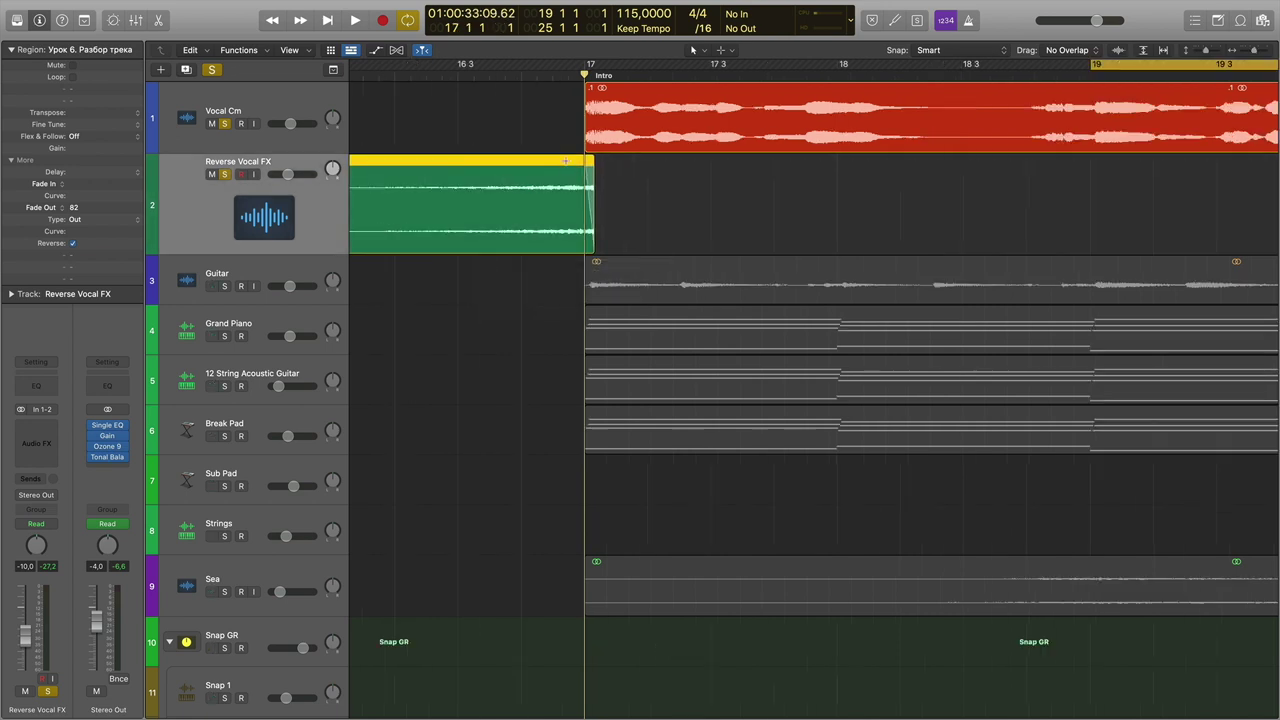
pyautogui.click(552, 72)
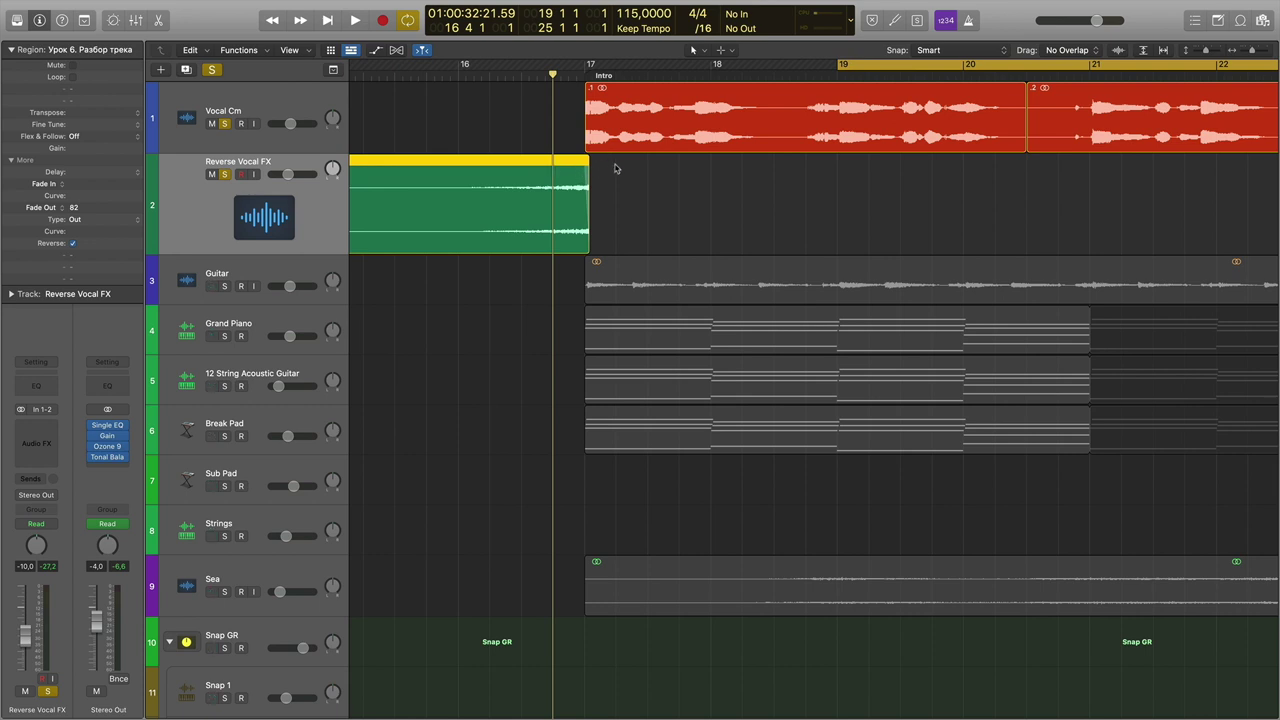
pyautogui.press('space')
pyautogui.keyDown('shift'); pyautogui.click(543, 108); pyautogui.keyUp('shift')
pyautogui.press('space')
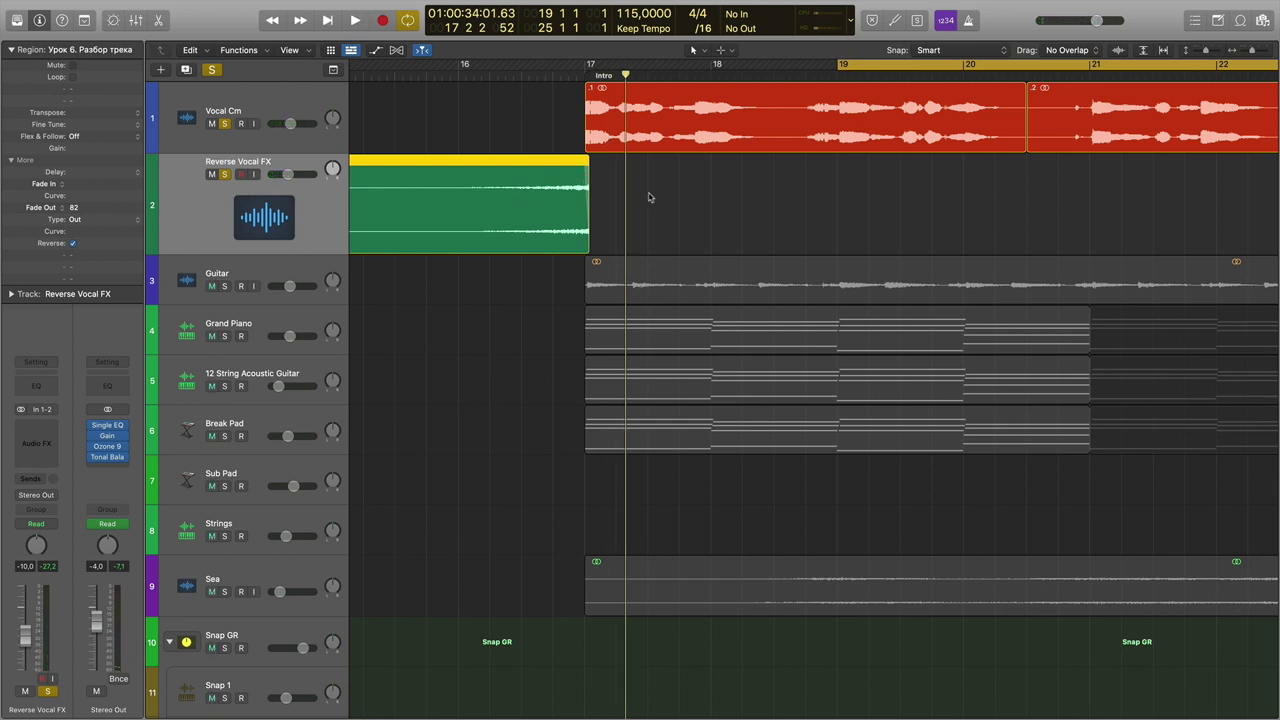
# Unsolo Vocal Cm and Reverse Vocal FX, then play the full mix from around bar 14.
pyautogui.click(224, 123)
pyautogui.click(224, 174)
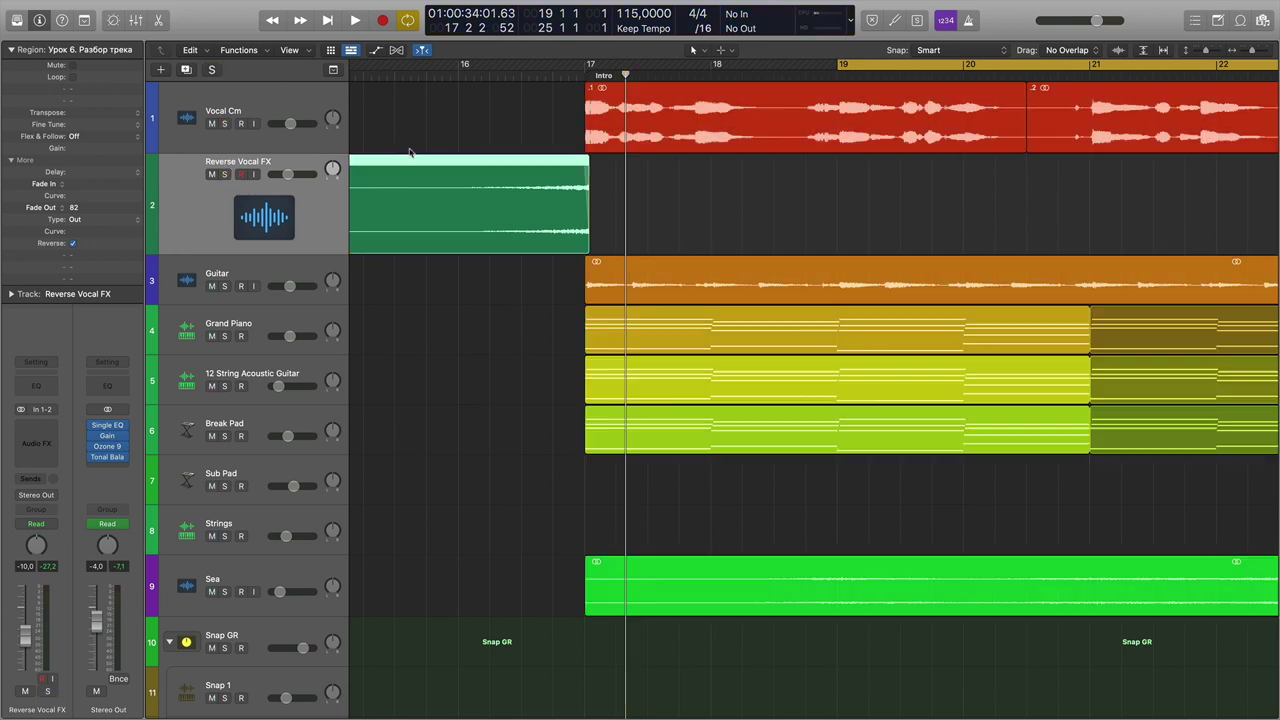
pyautogui.click(395, 75)
pyautogui.press('super+Left')
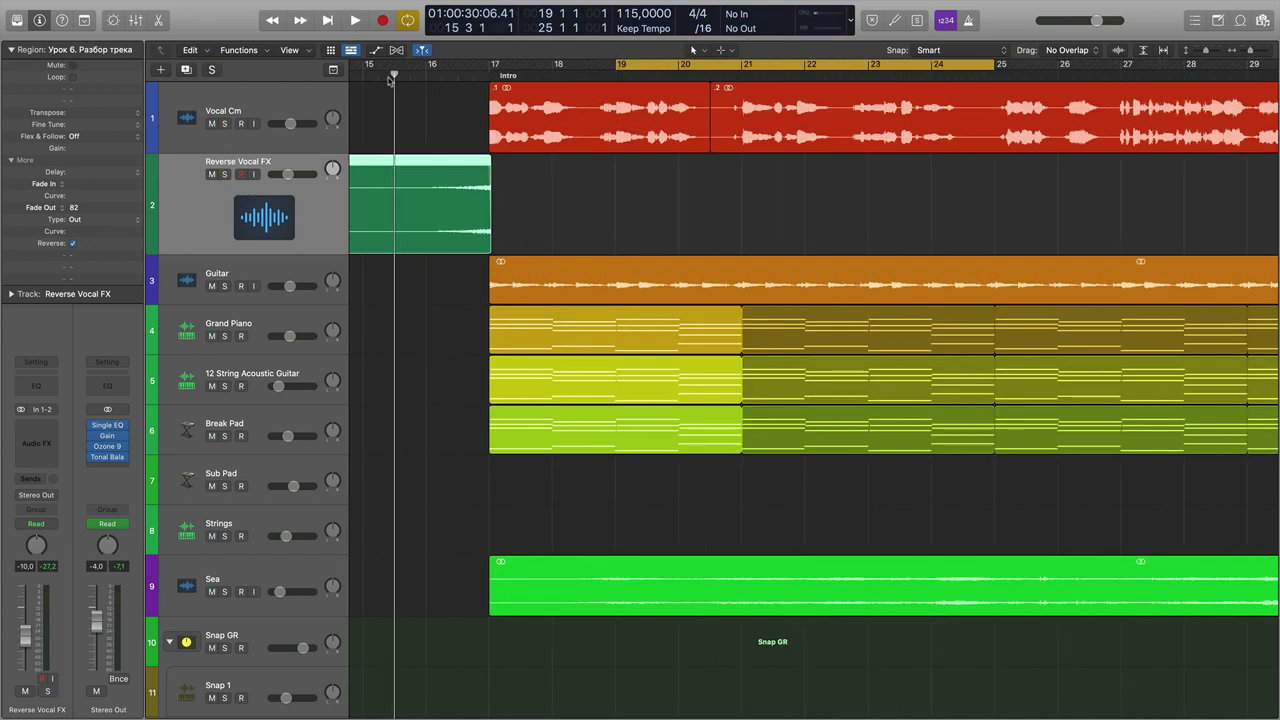
pyautogui.hscroll(-5, 480, 207)
pyautogui.scroll(-3, 543, 309)
pyautogui.scroll(3, 651, 280)
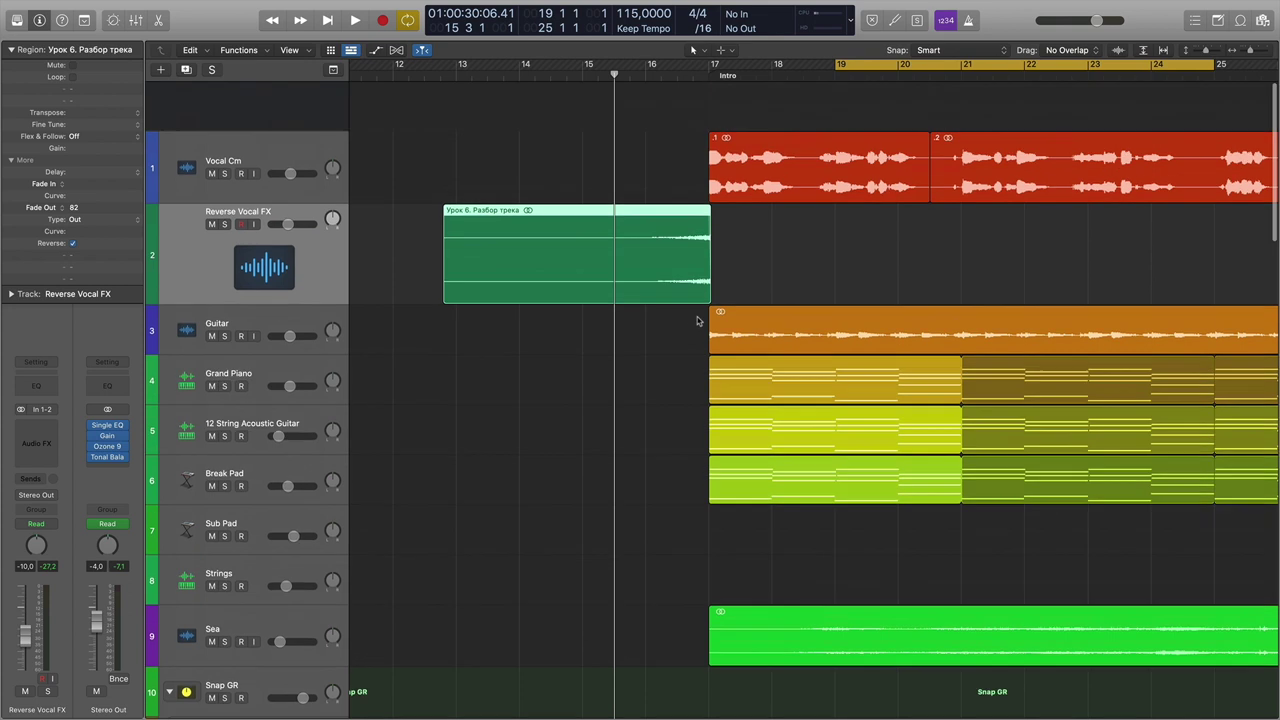
pyautogui.click(520, 70)
pyautogui.press('space')
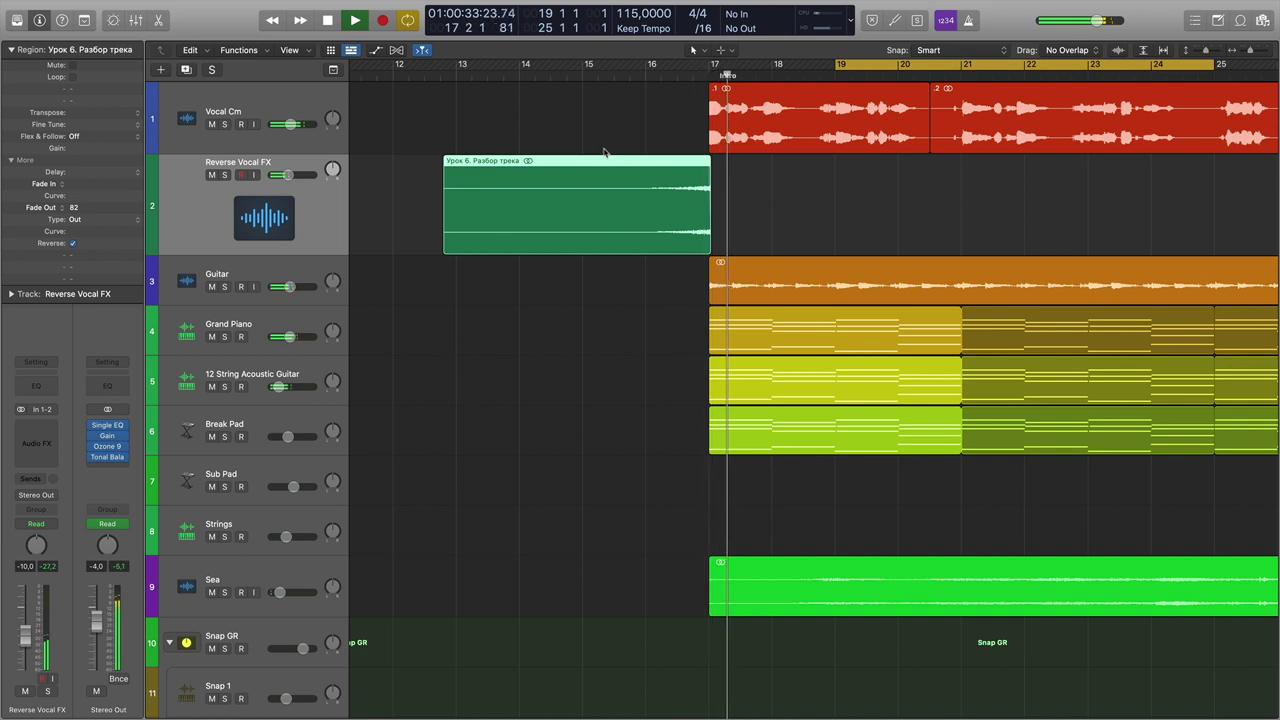
# Lower the Reverse Vocal FX volume from -10.0 dB to -12.0 dB, replaying from bar 16 to check.
pyautogui.press('space')
pyautogui.moveTo(288, 175); pyautogui.dragTo(282, 175)
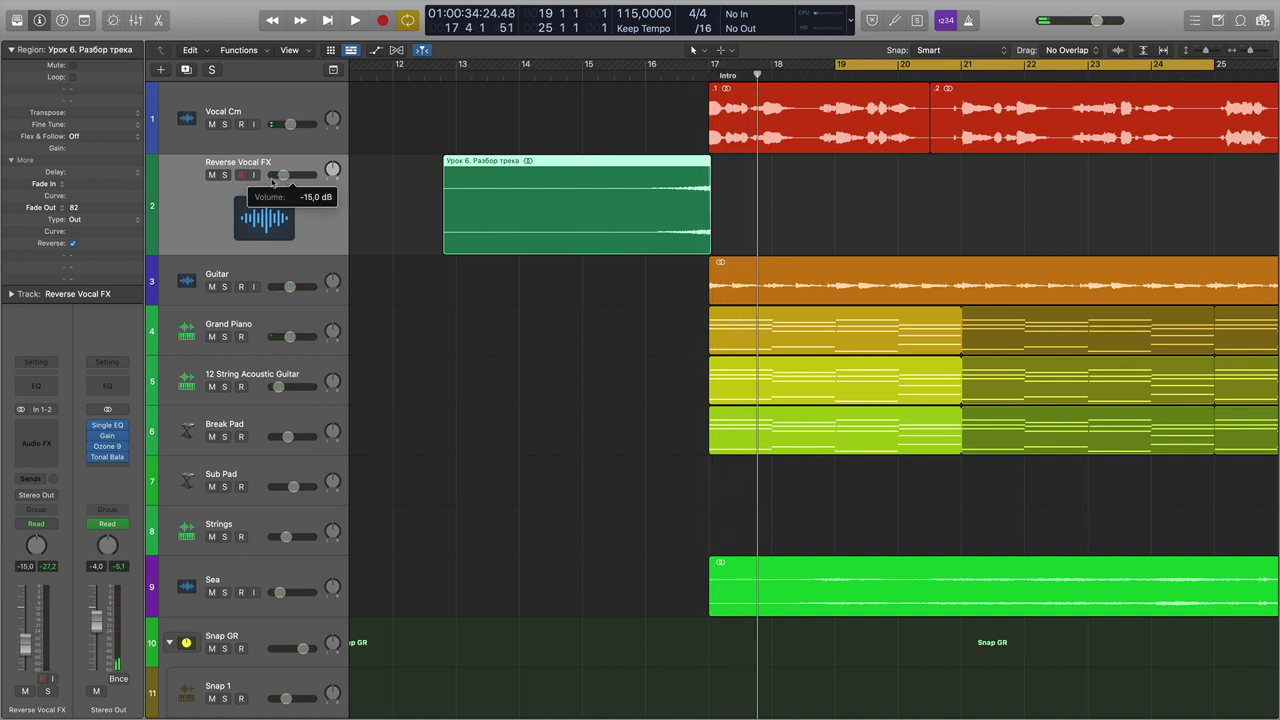
pyautogui.click(656, 88)
pyautogui.press('space')
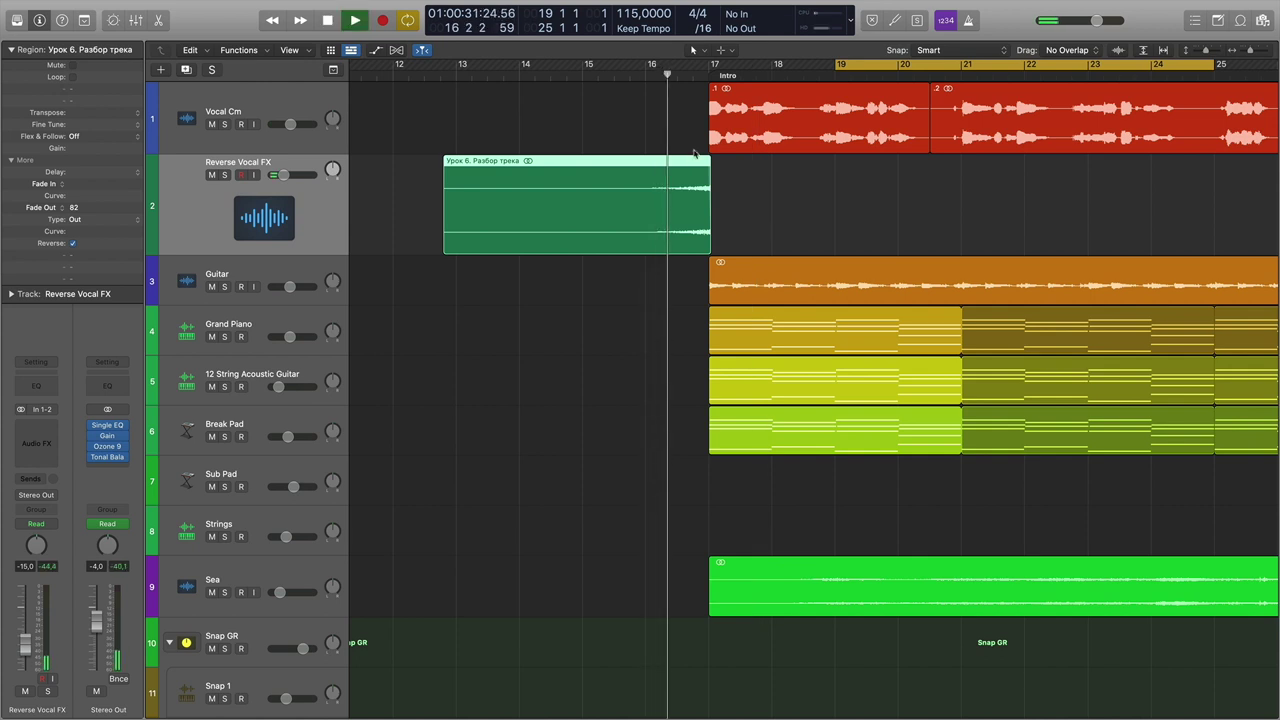
pyautogui.press('space')
pyautogui.moveTo(283, 175); pyautogui.dragTo(287, 175)
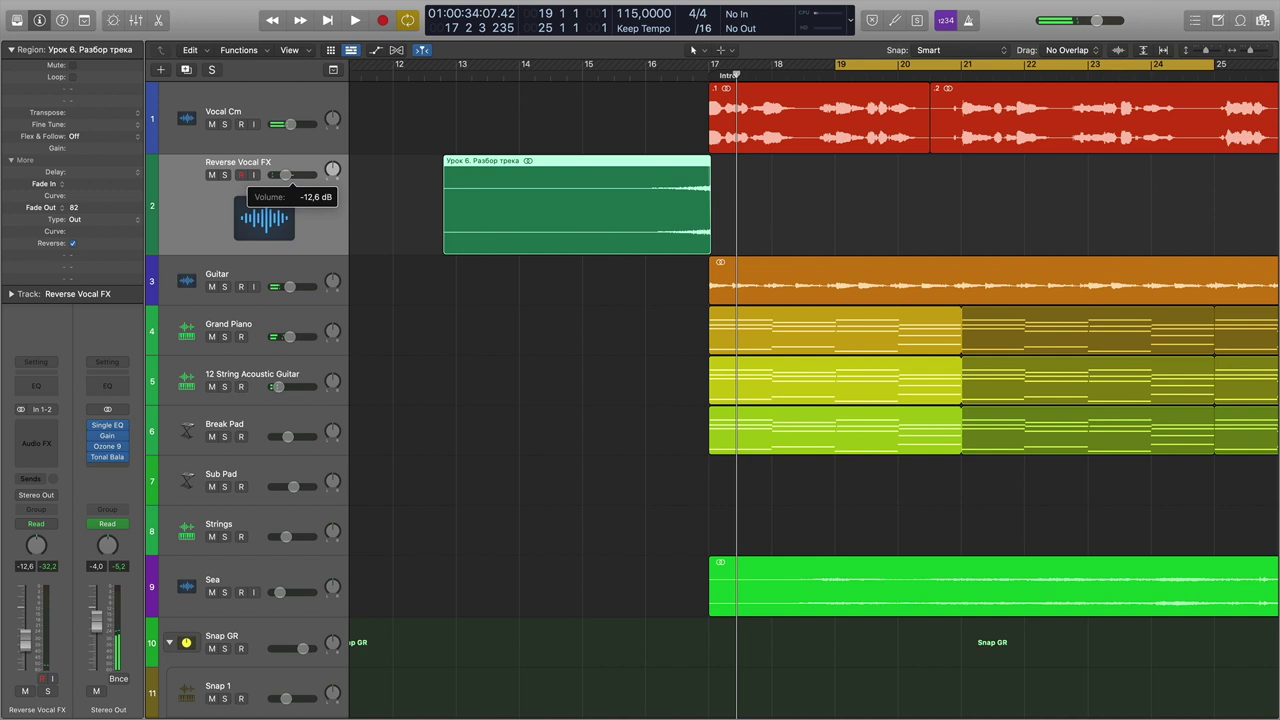
pyautogui.press('space')
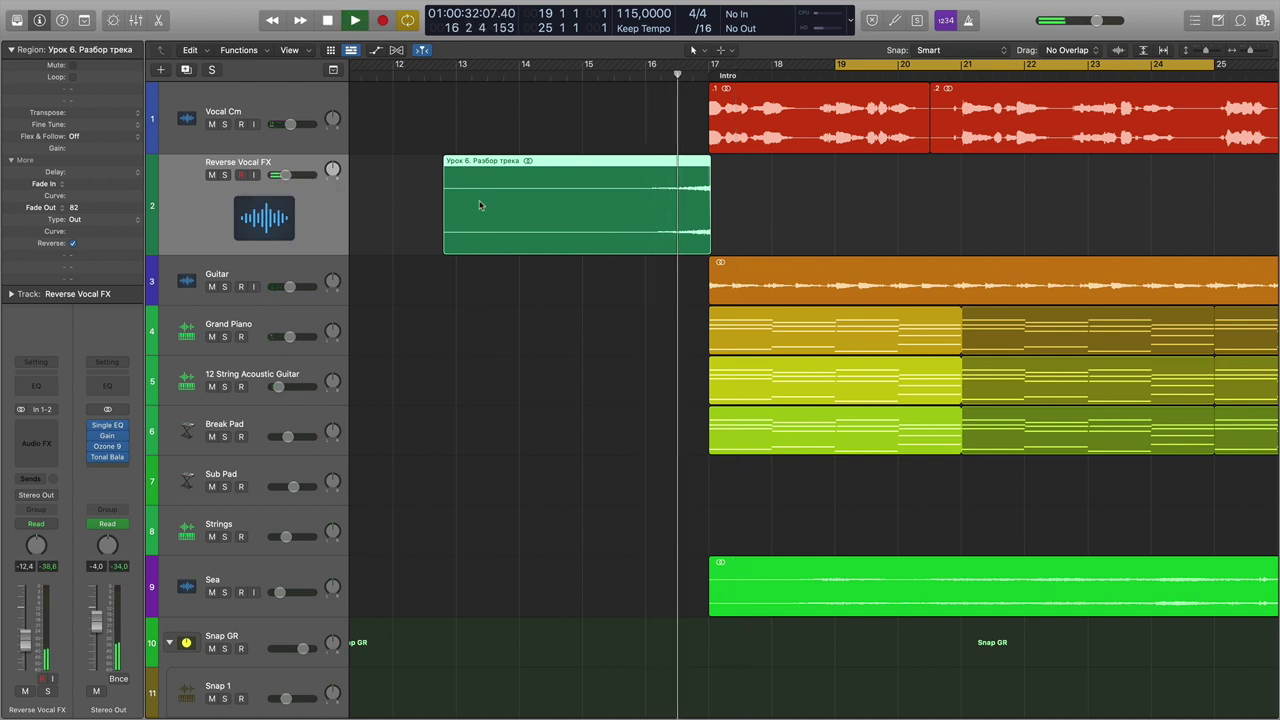
pyautogui.press('space')
pyautogui.moveTo(285, 175); pyautogui.dragTo(287, 175)
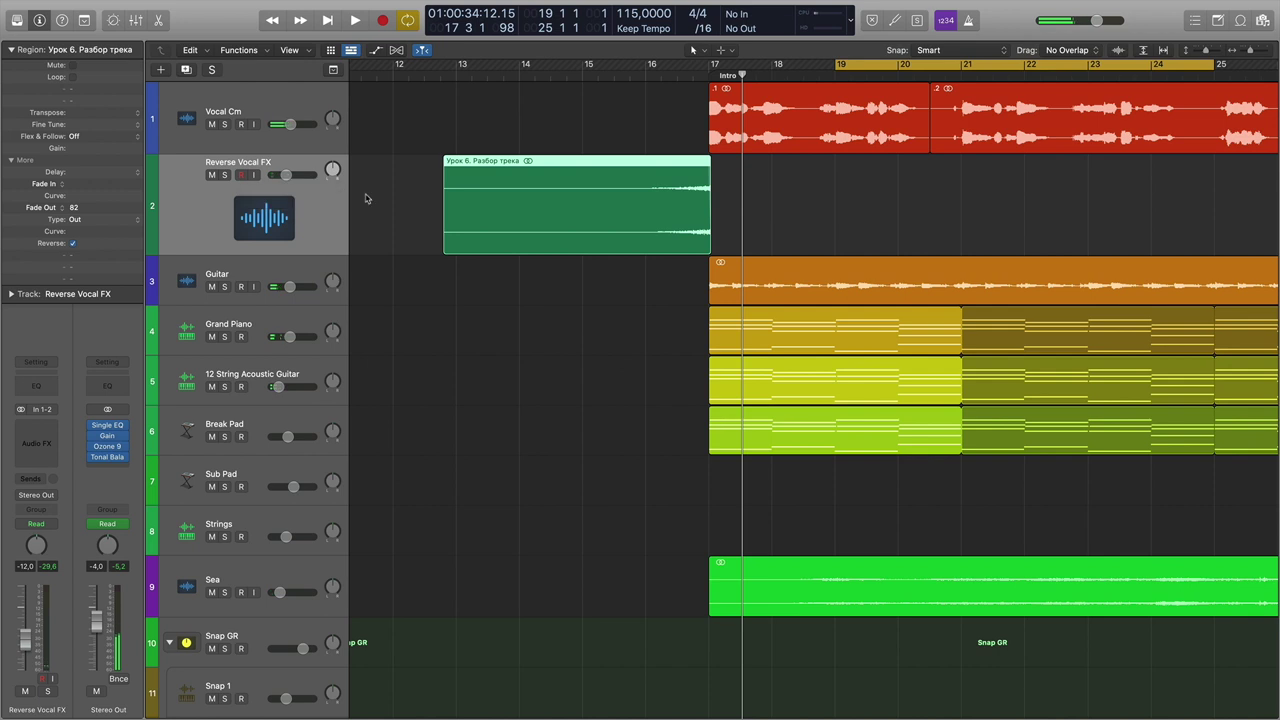
pyautogui.press('super+Left')
pyautogui.press('super+Left')
pyautogui.press('super+Left')
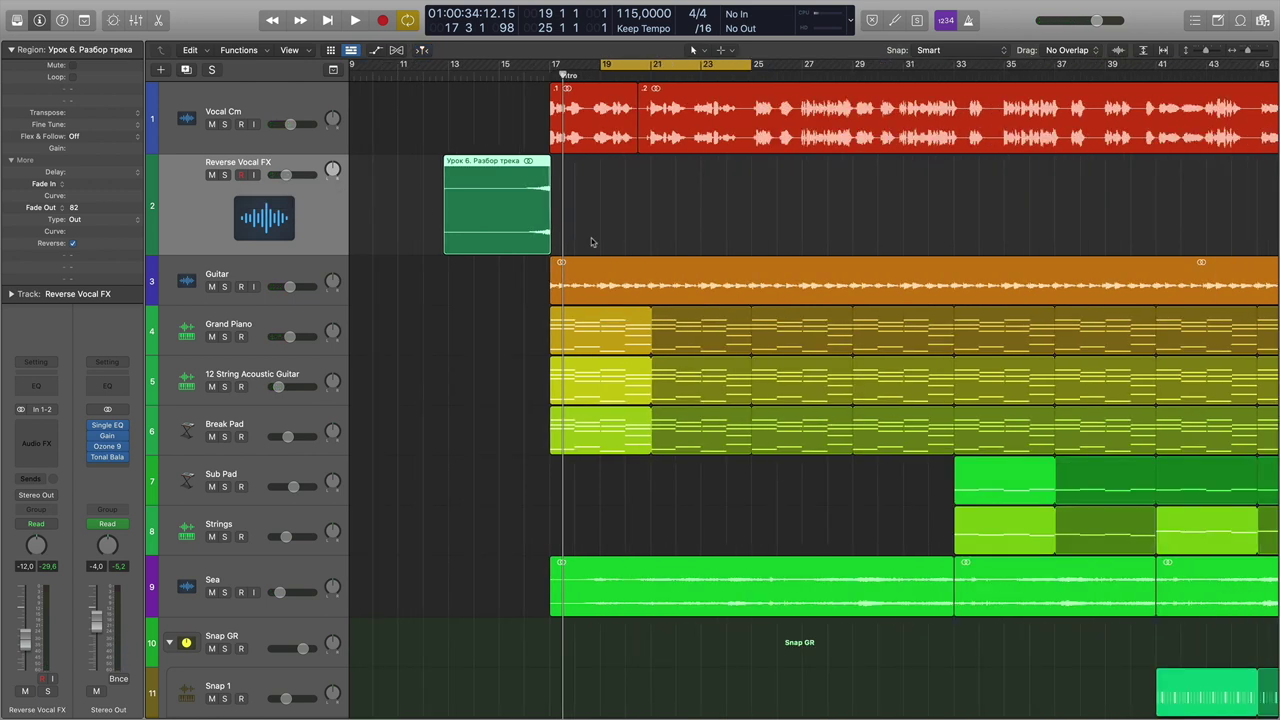
pyautogui.hscroll(1, 610, 237)
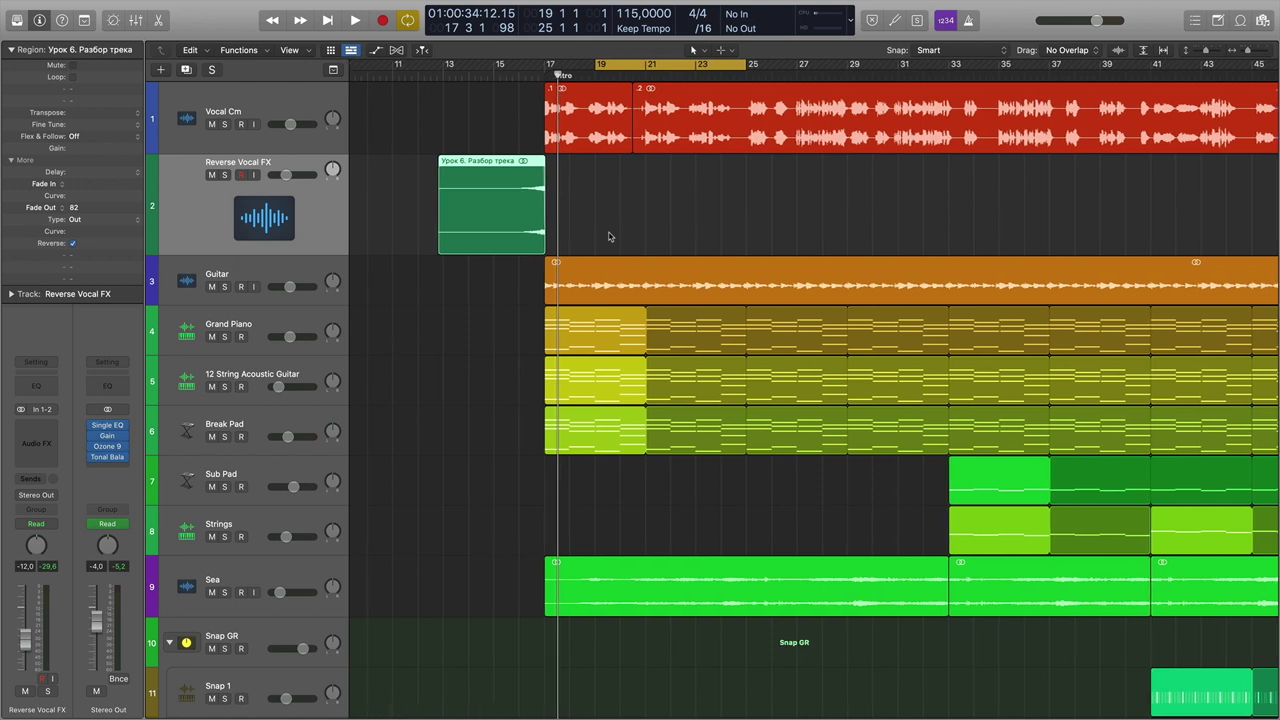
pyautogui.click(610, 236)
pyautogui.click(501, 214)
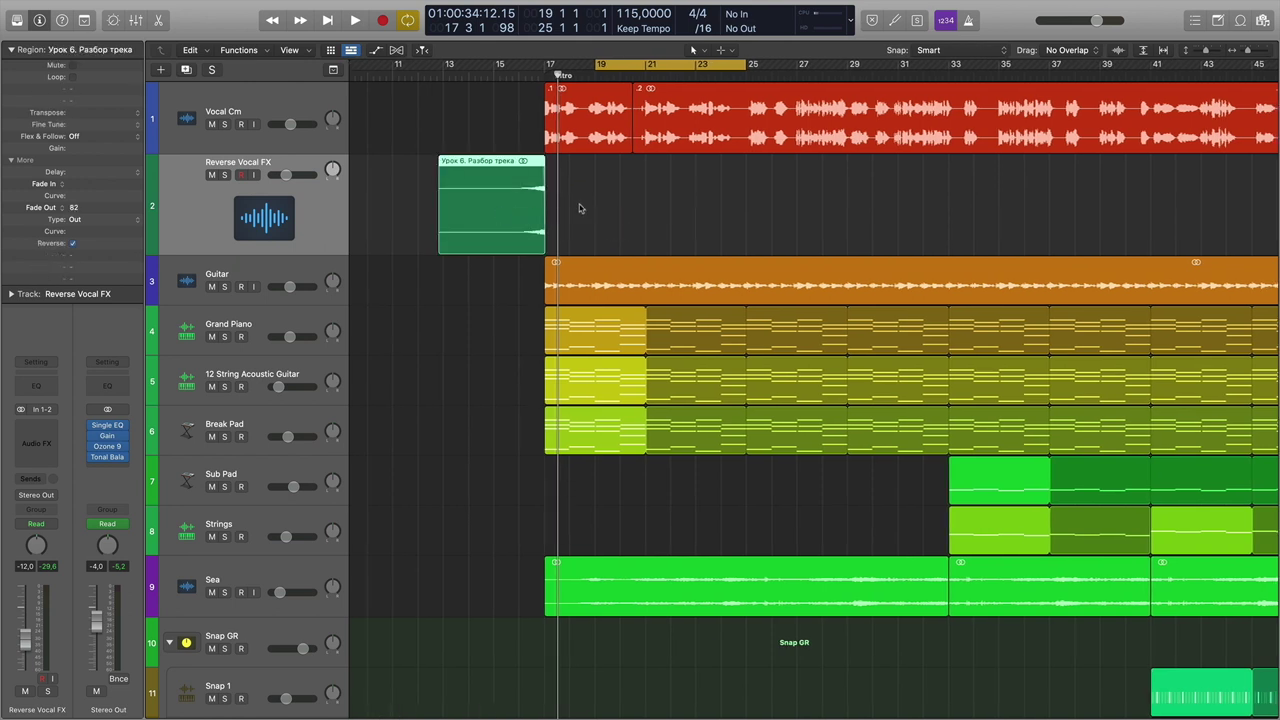